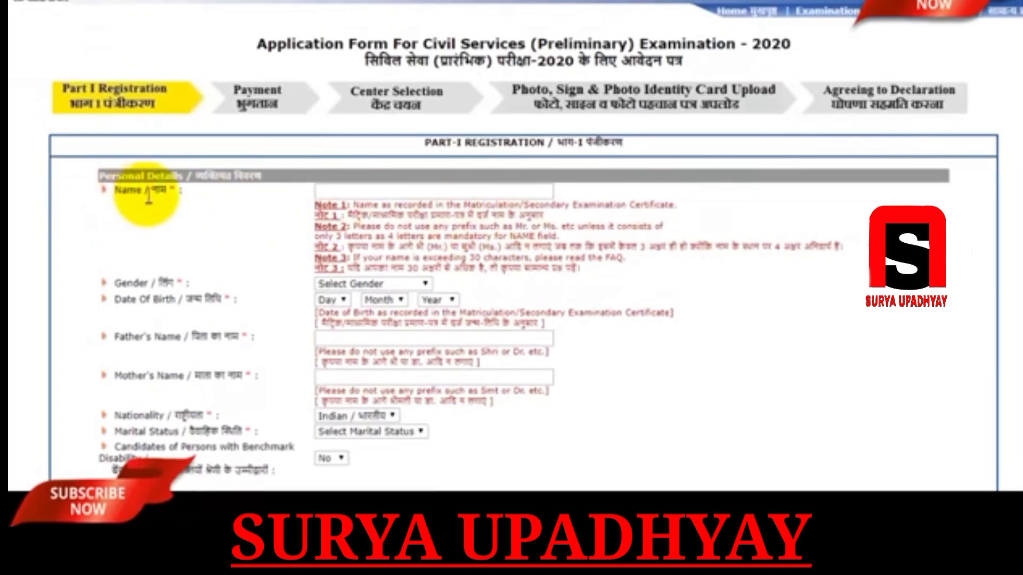
Enter the candidate's full name and set the gender to Male
left_click(393, 191)
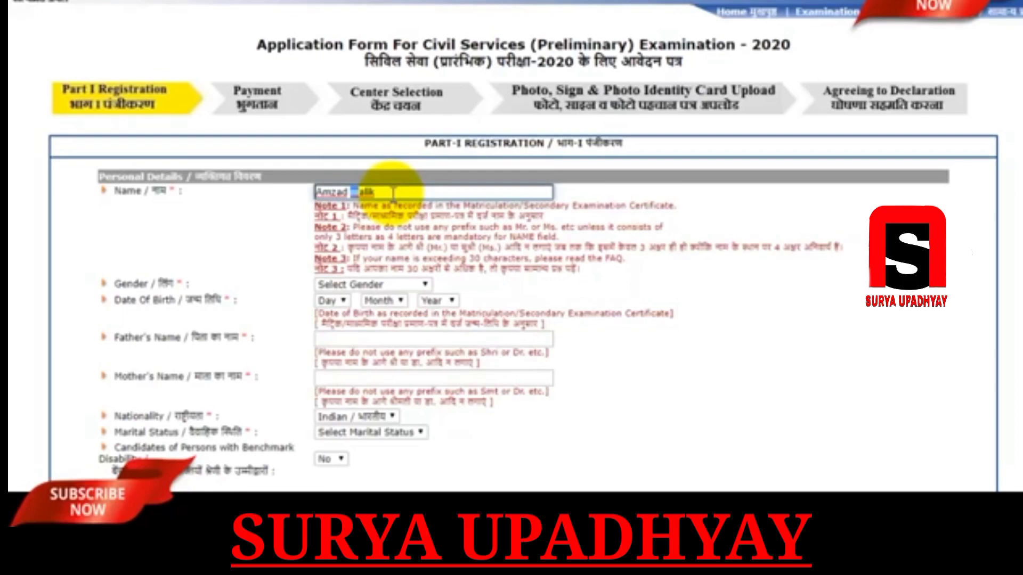
left_click(386, 287)
left_click(373, 310)
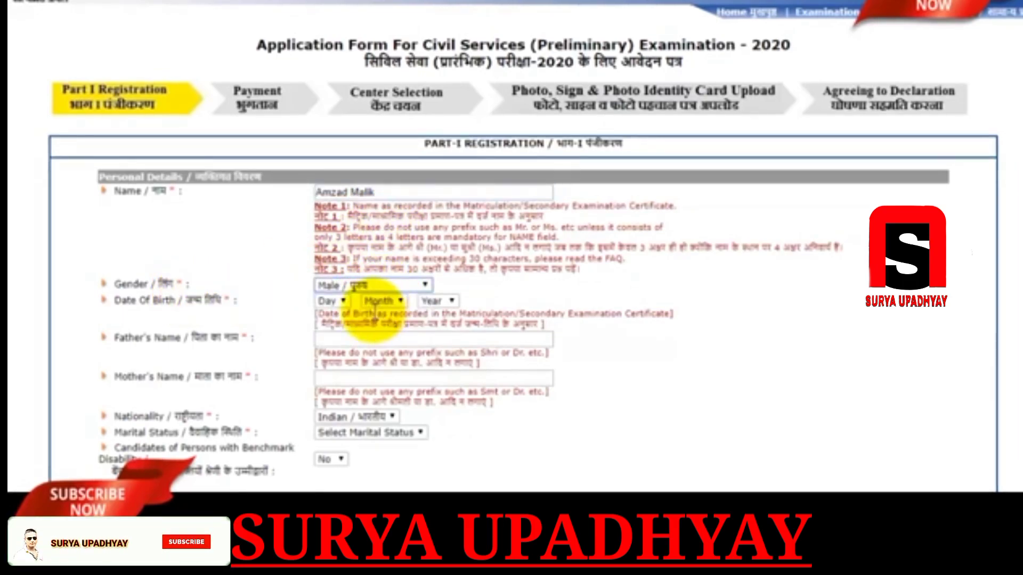
Select the day, month and year of the candidate's date of birth
left_click(339, 302)
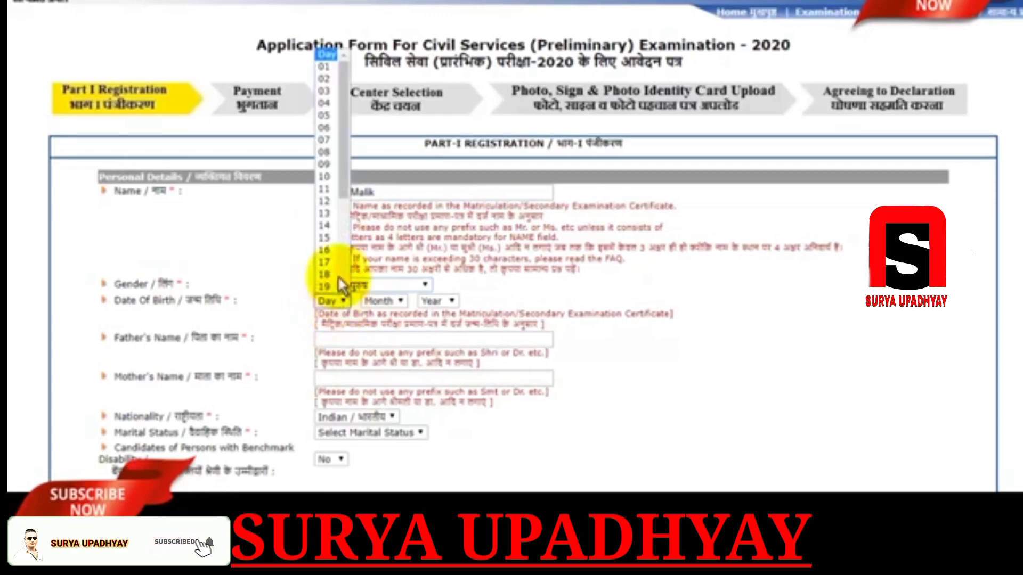
left_click(324, 78)
left_click(392, 300)
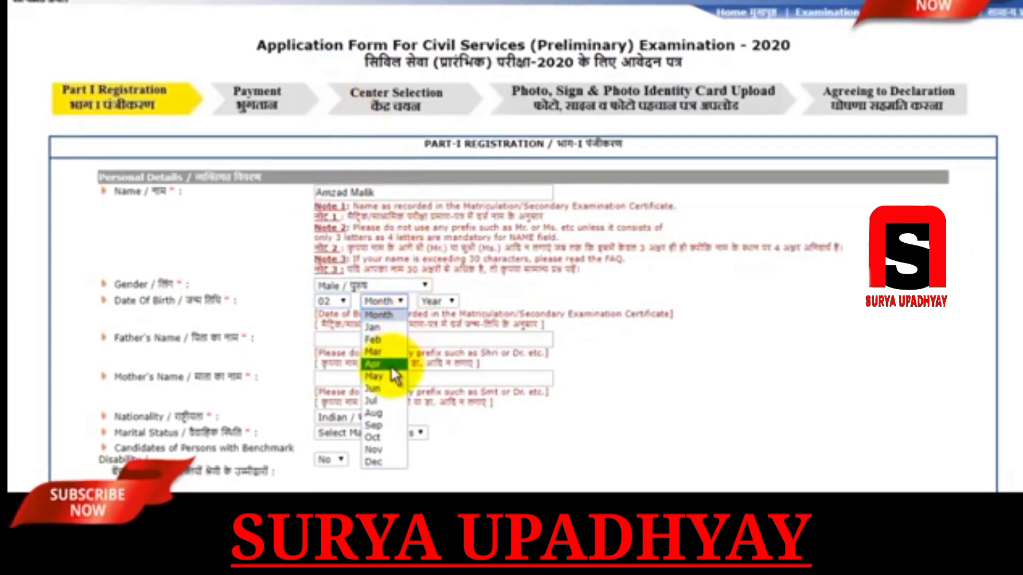
left_click(376, 376)
left_click(434, 301)
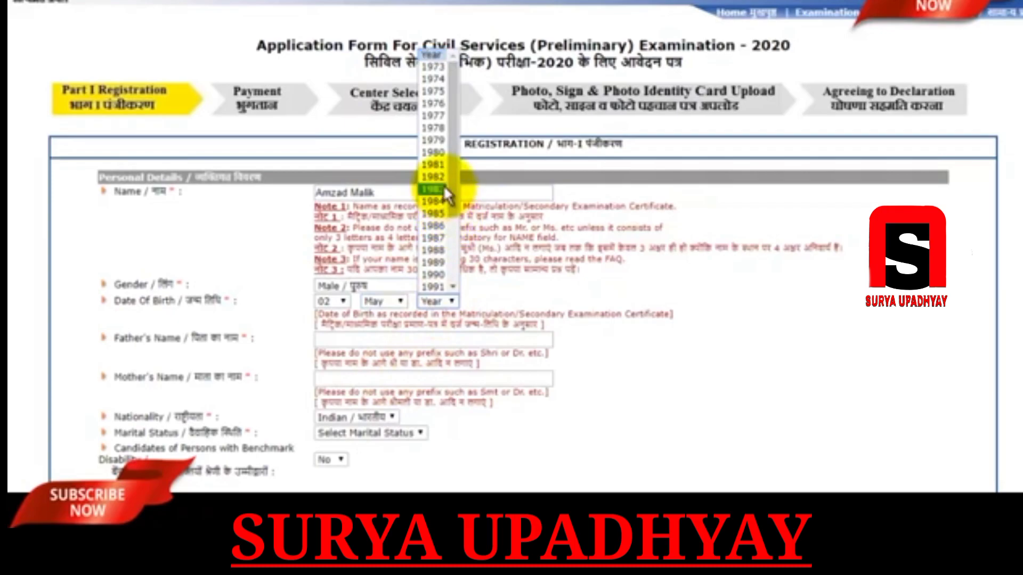
scroll(434, 256, "down", 3)
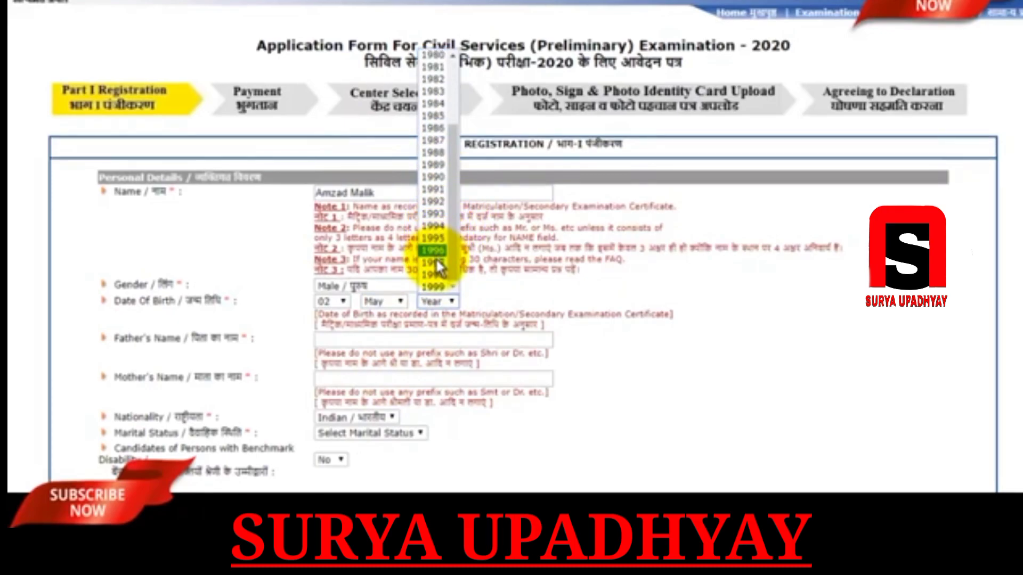
left_click(437, 266)
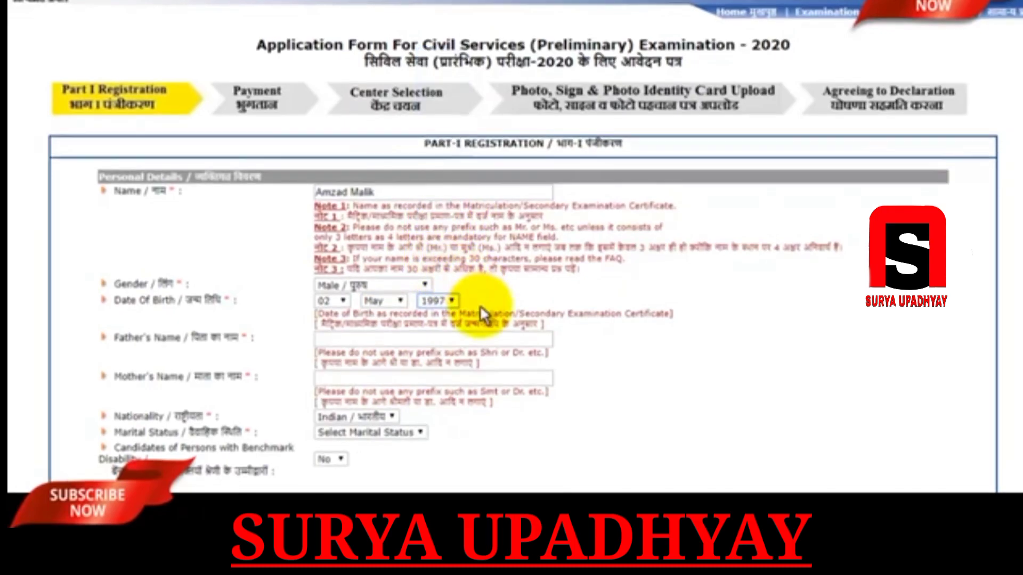
Fill in the father's name and the mother's name
scroll(468, 298, "down", 2)
left_click(373, 263)
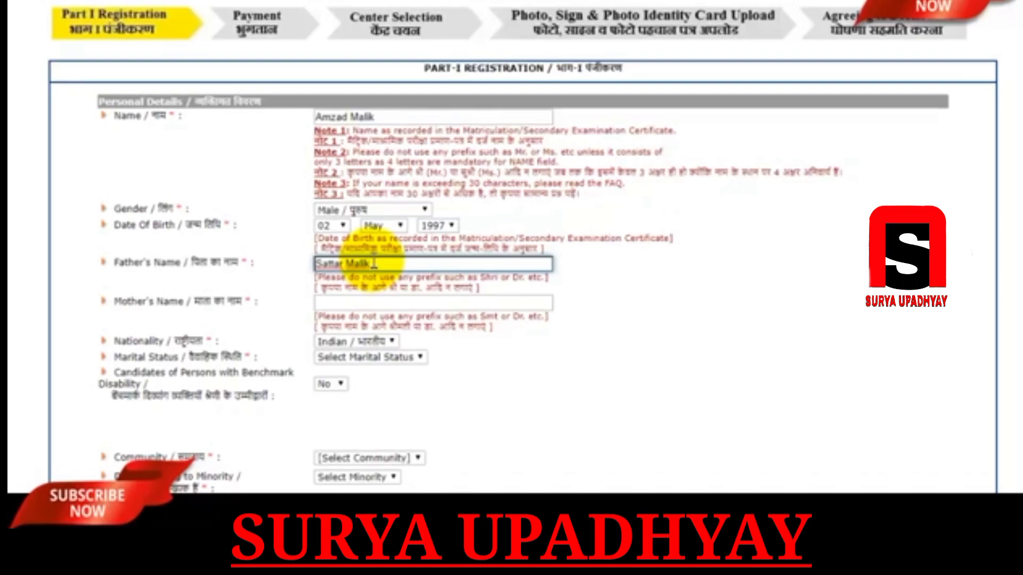
left_click(370, 303)
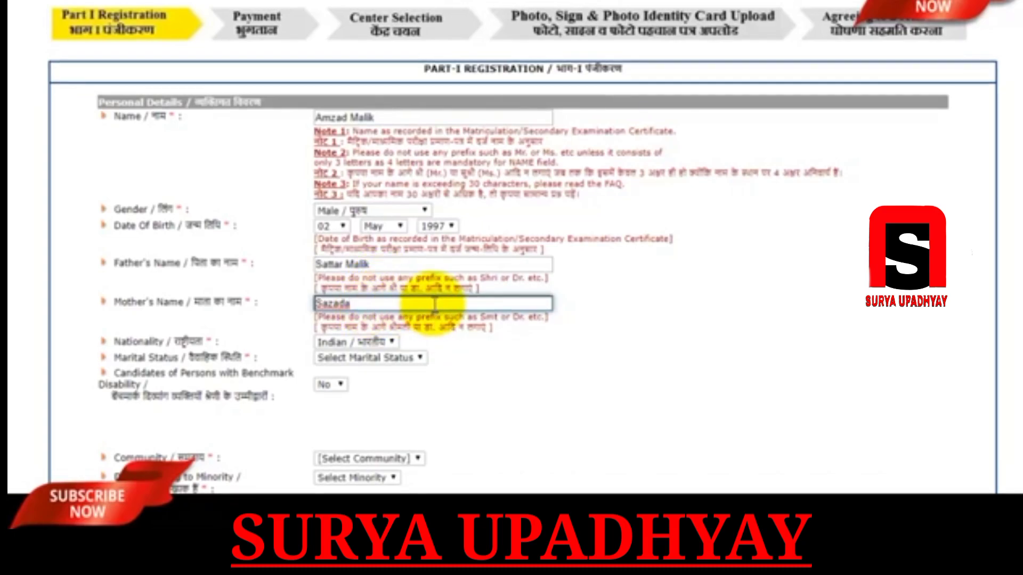
Keep the nationality as Indian and set the marital status to Unmarried
scroll(423, 293, "down", 3)
left_click(356, 190)
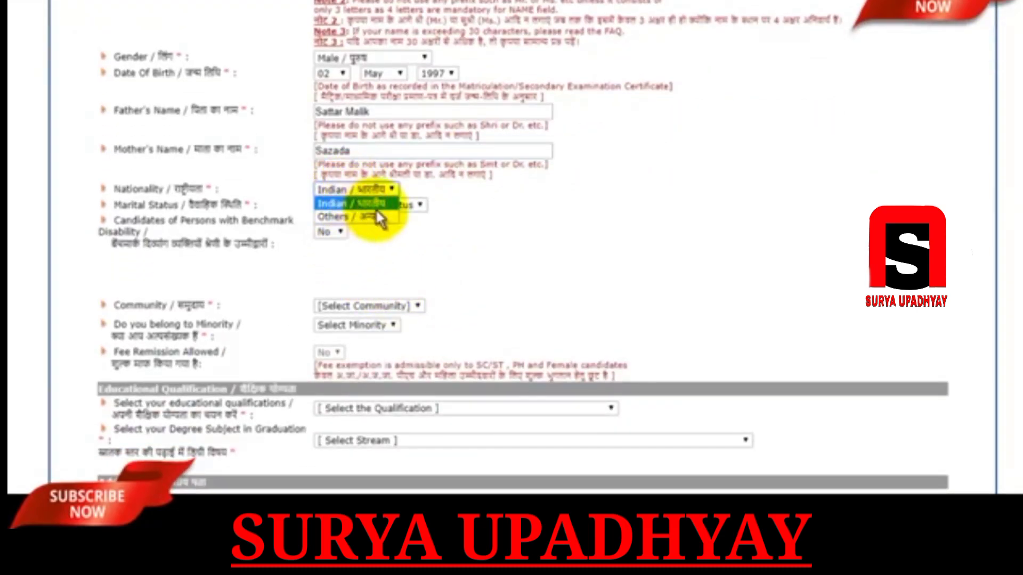
left_click(462, 210)
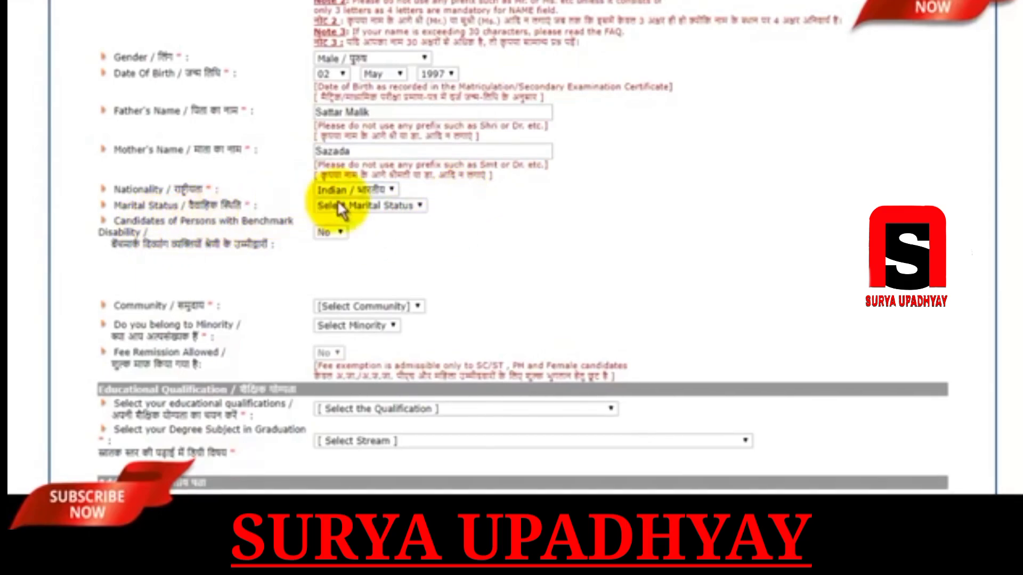
left_click(367, 205)
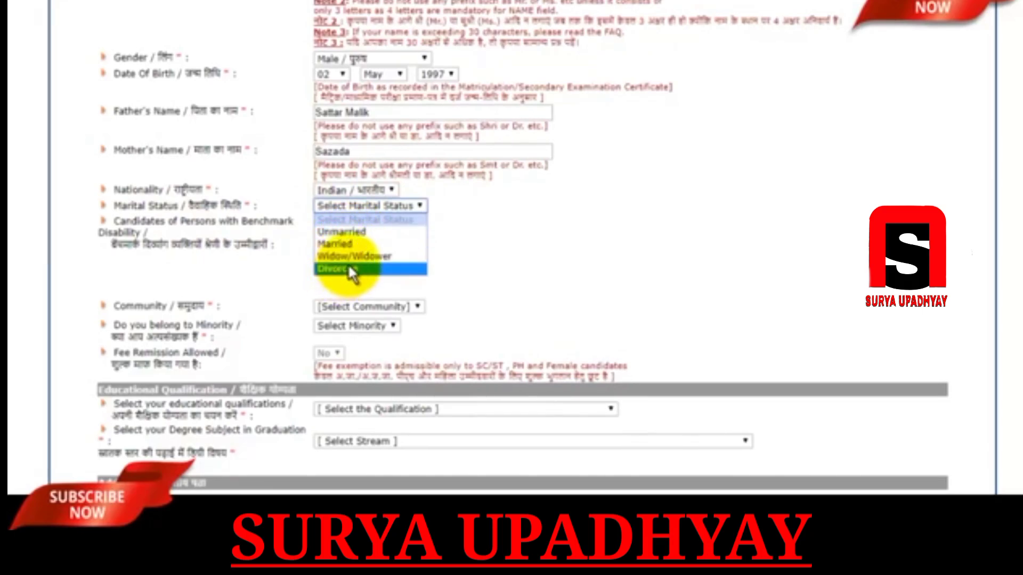
left_click(345, 235)
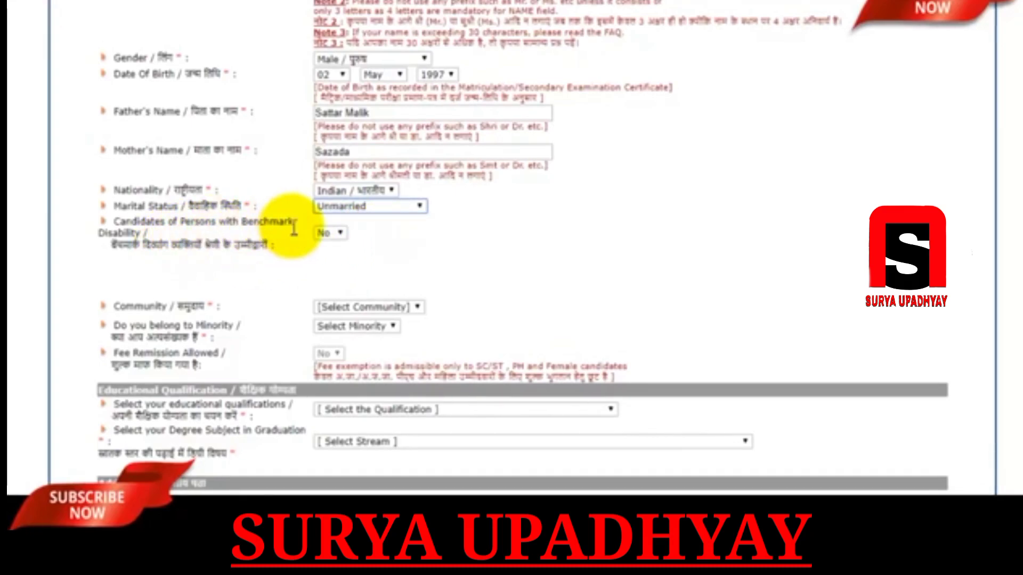
Choose No for benchmark disability and set the community to SC
left_click(333, 233)
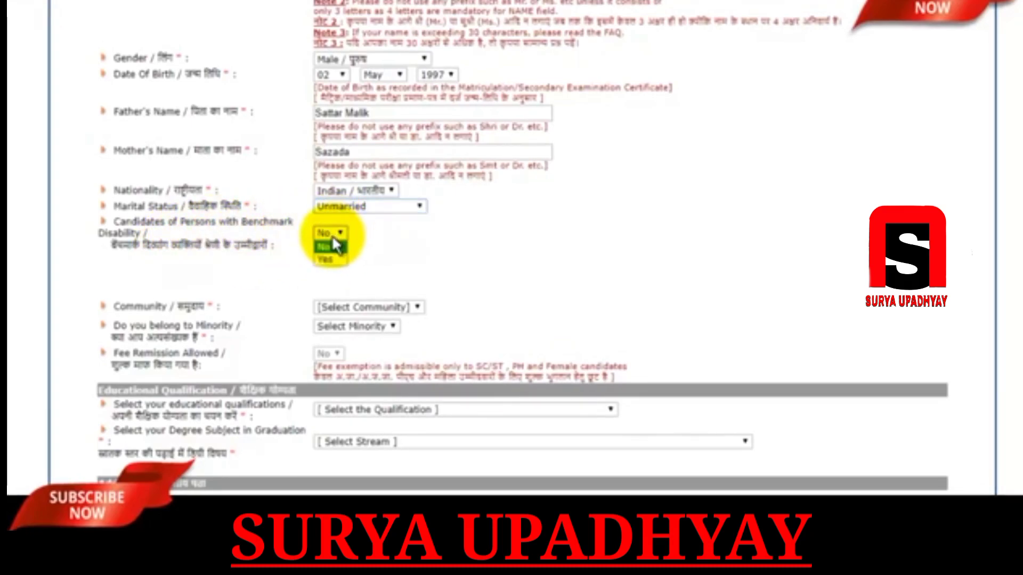
left_click(326, 247)
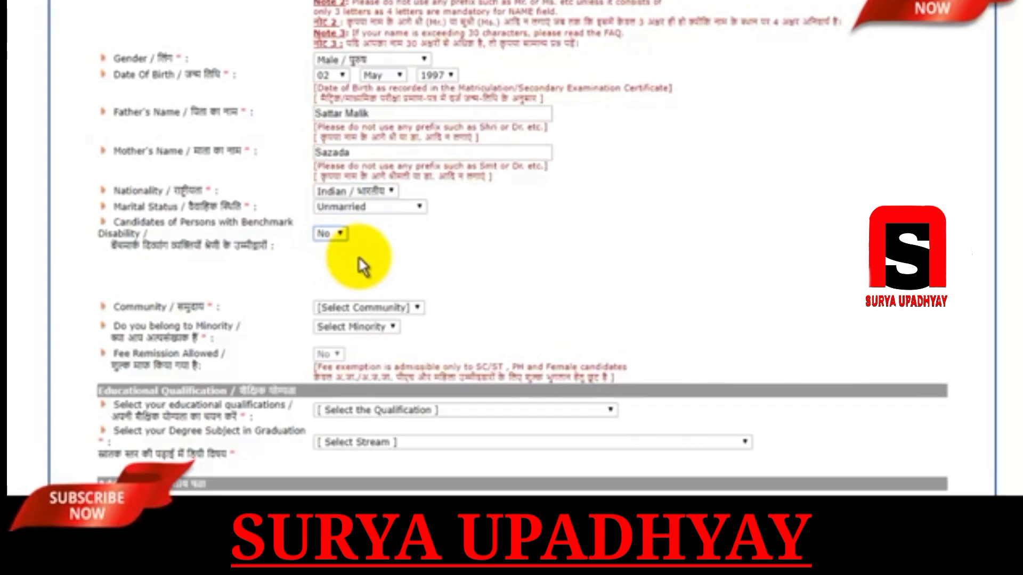
scroll(387, 270, "down", 2)
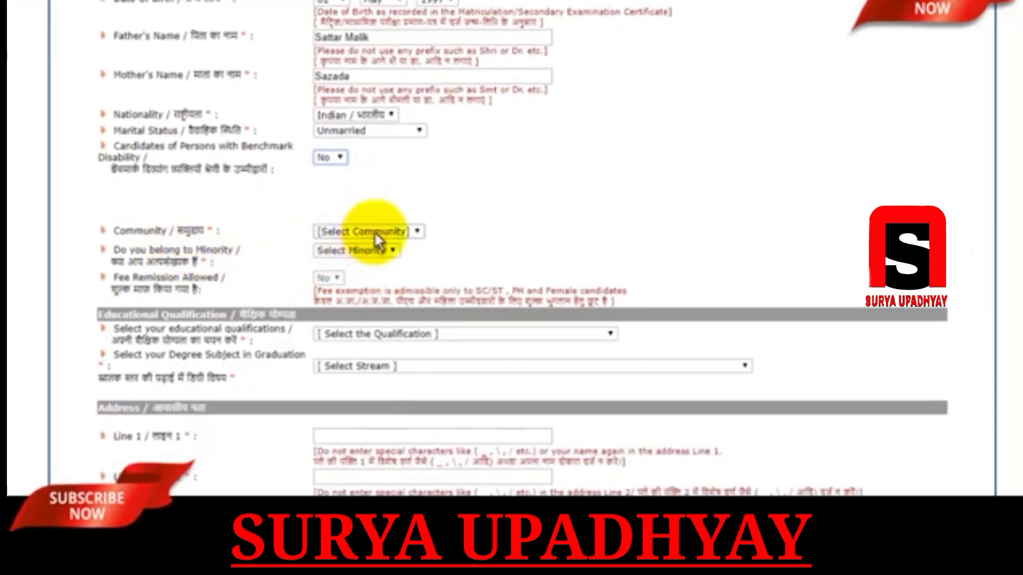
left_click(393, 233)
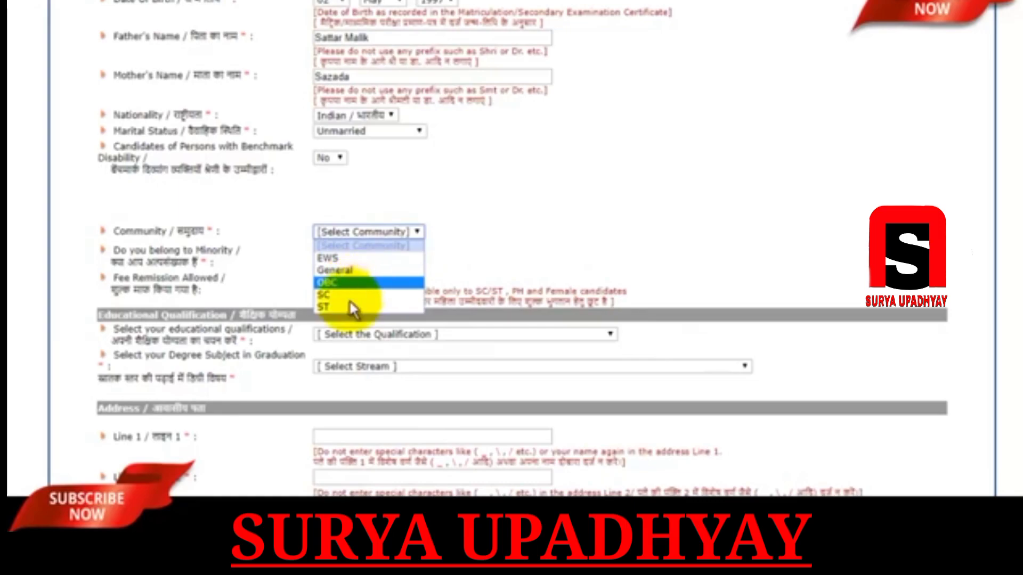
left_click(656, 196)
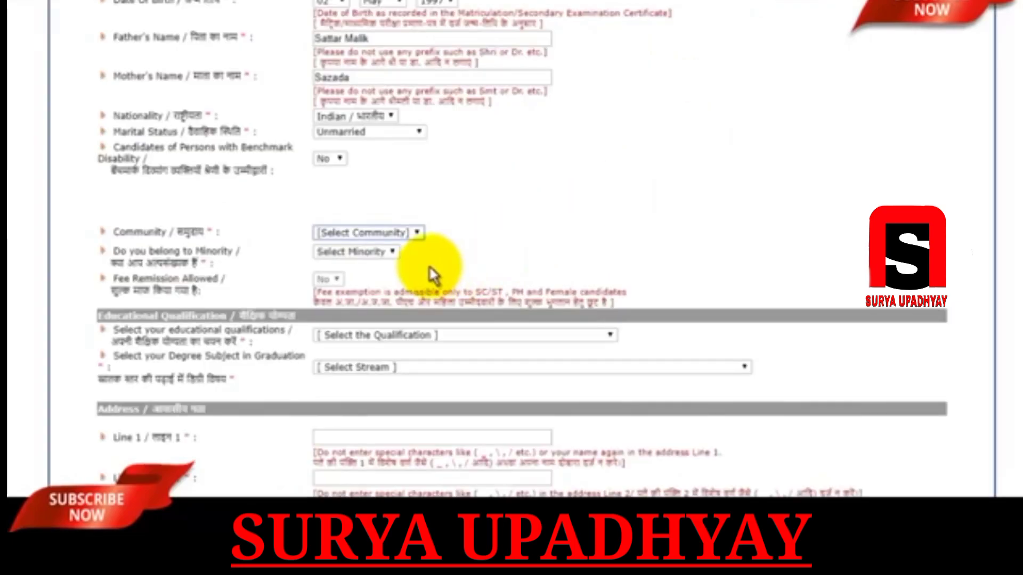
left_click(401, 233)
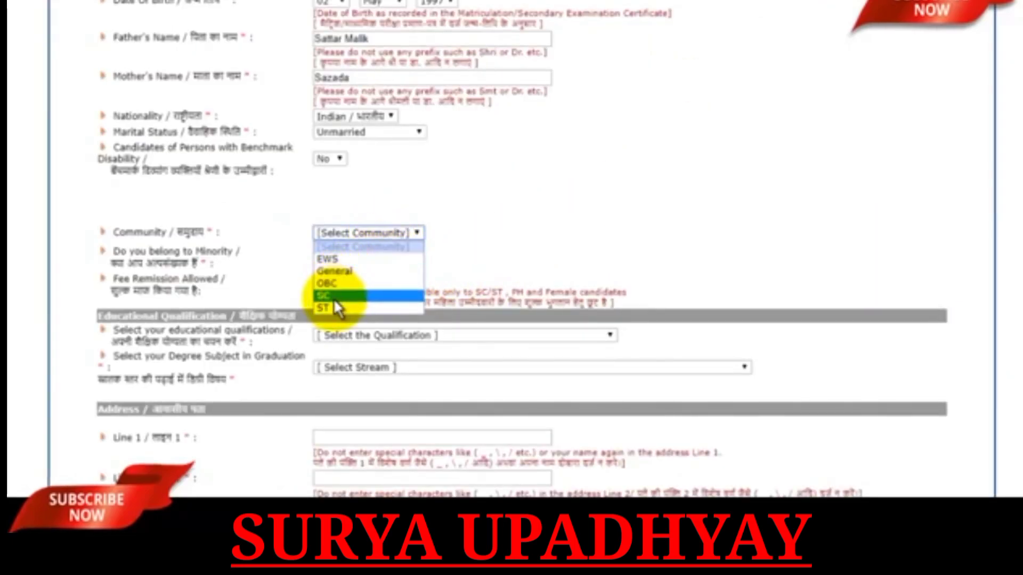
left_click(334, 298)
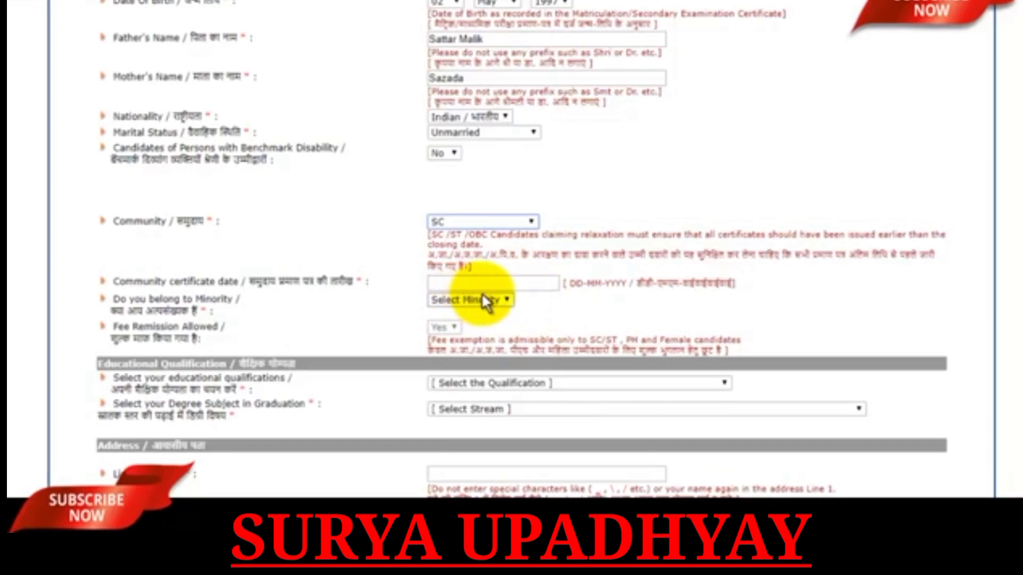
Open the community certificate date calendar without picking a date, and answer No to belonging to a minority
left_click(515, 283)
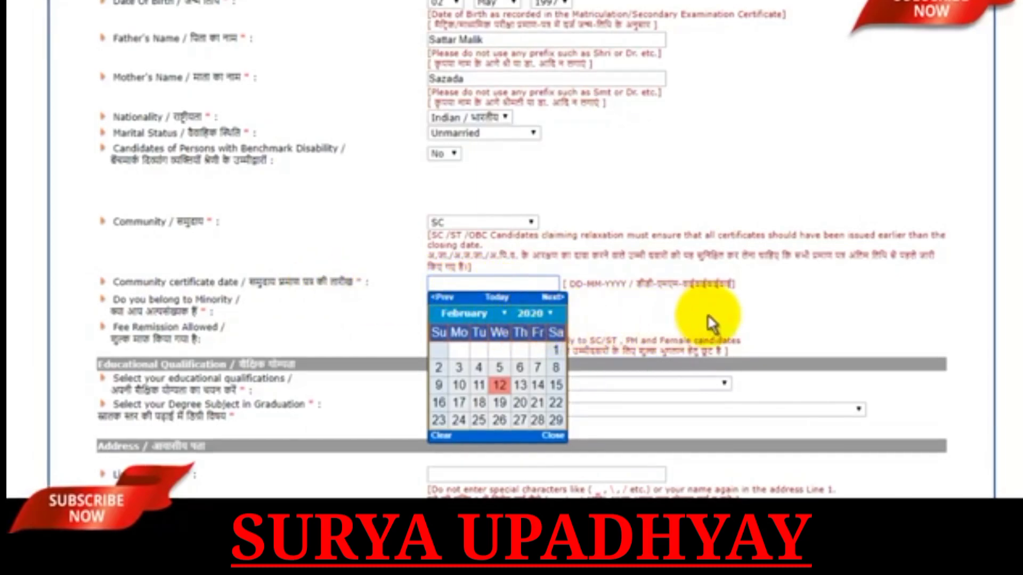
left_click(778, 313)
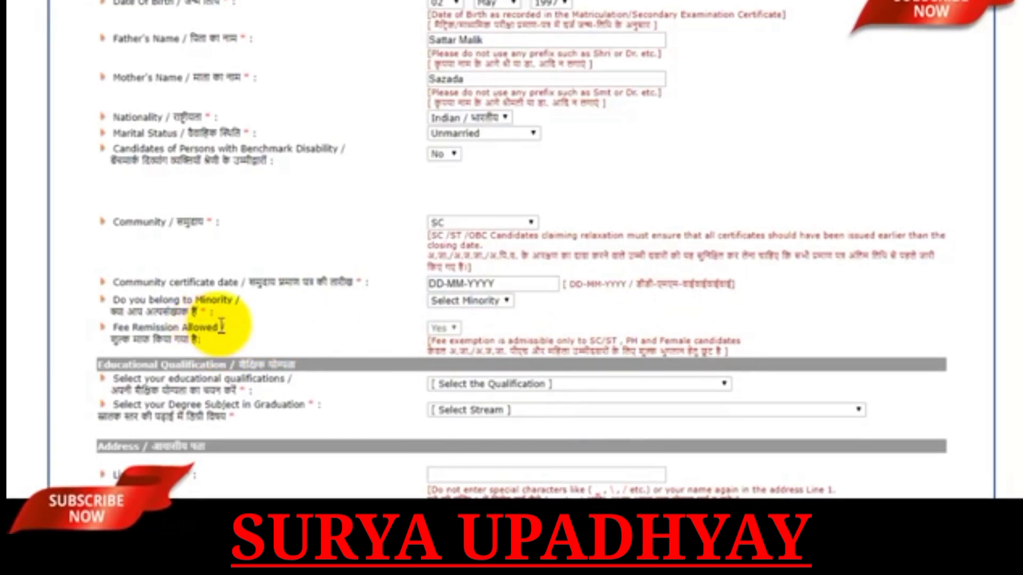
left_click(500, 305)
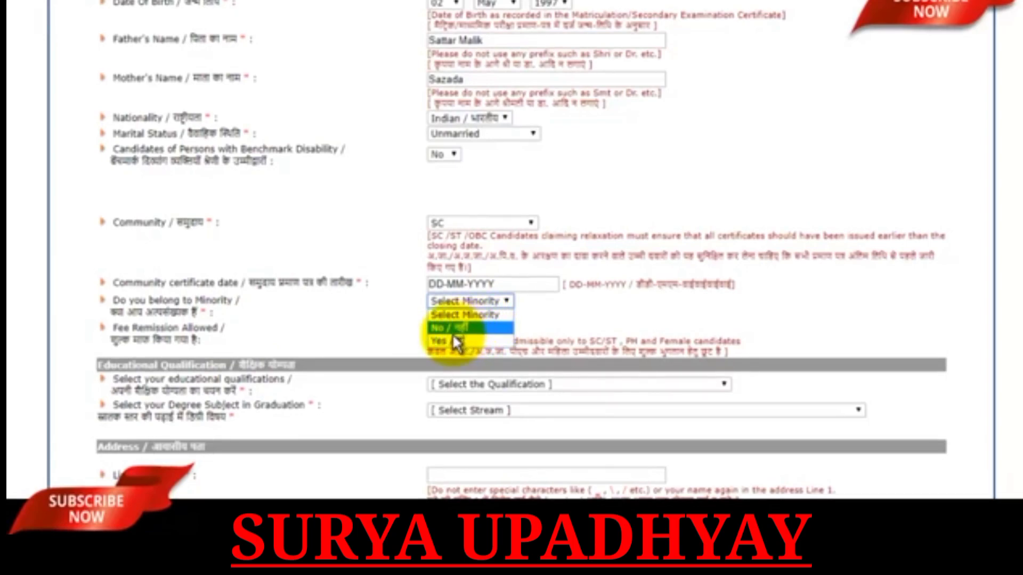
left_click(473, 329)
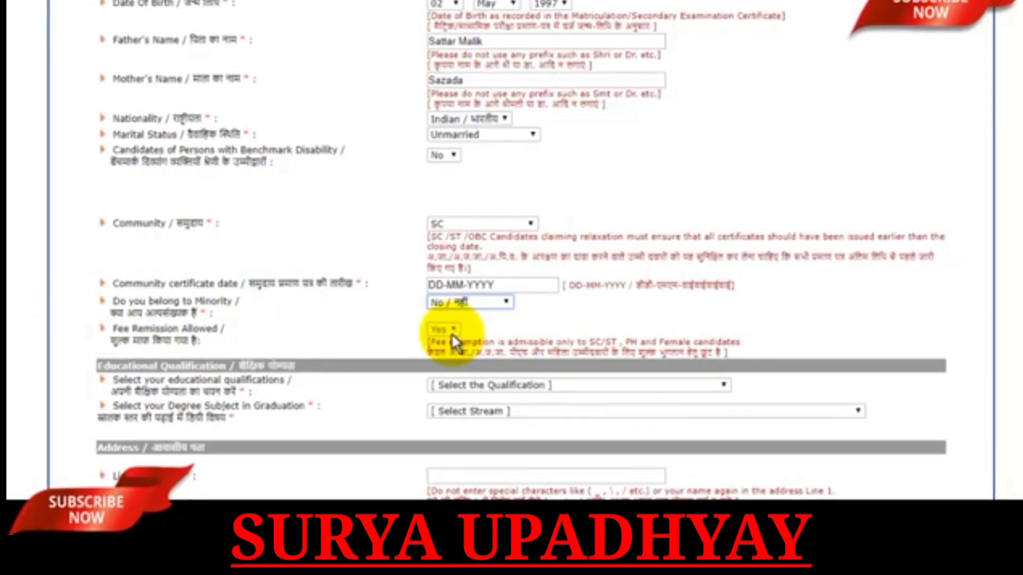
Set the educational qualification to "Already passed the degree or equivalent Examination."
scroll(442, 327, "down", 3)
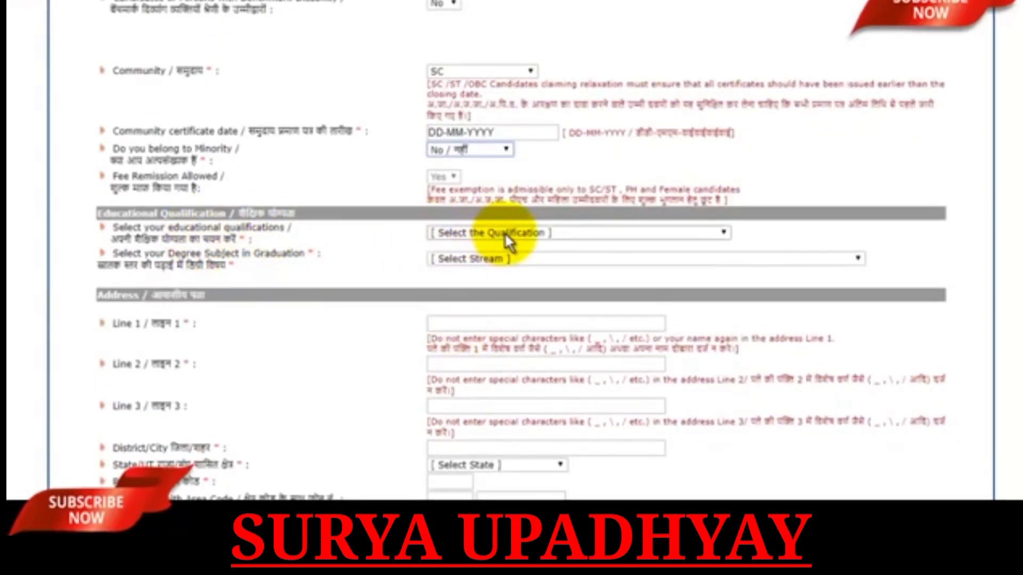
left_click(521, 232)
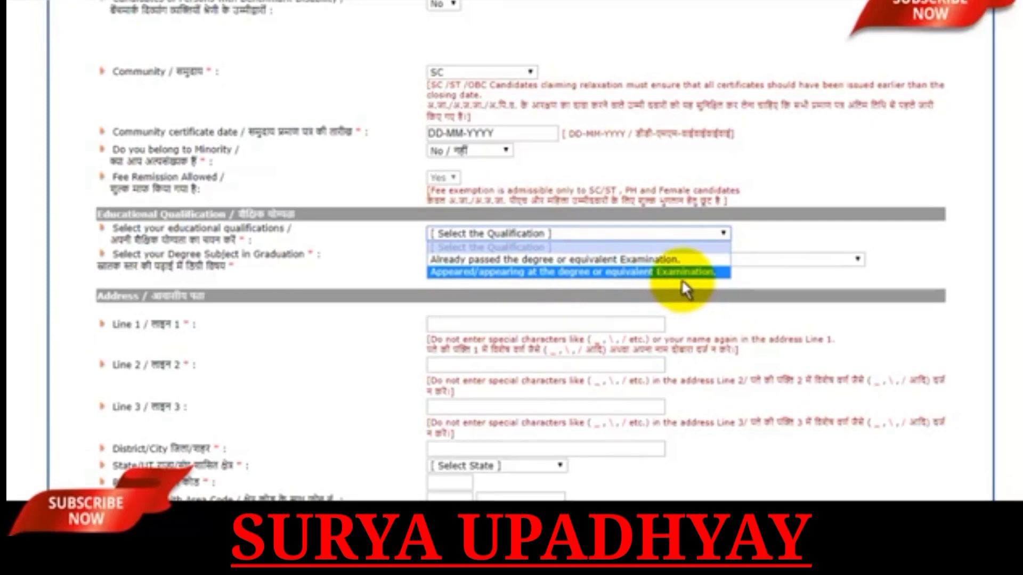
left_click(558, 259)
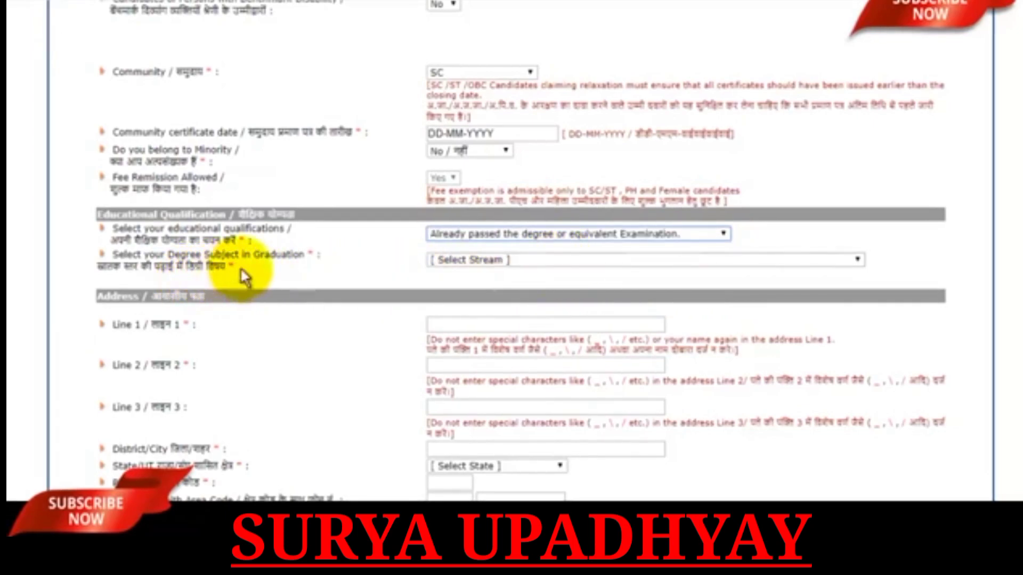
Look through the degree subjects and choose Graduate in Sociology
left_click(548, 257)
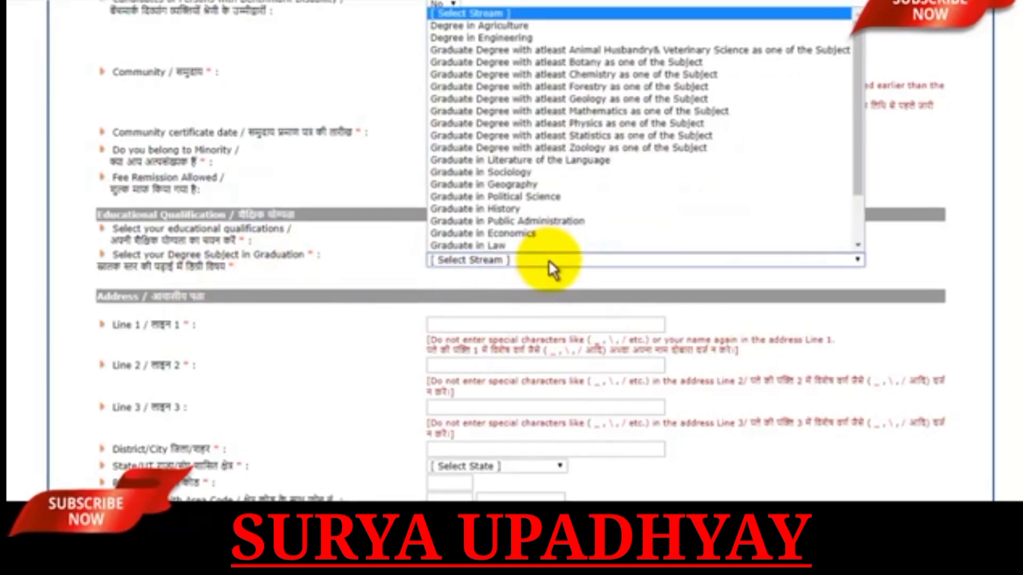
scroll(564, 229, "down", 1)
scroll(577, 195, "up", 1)
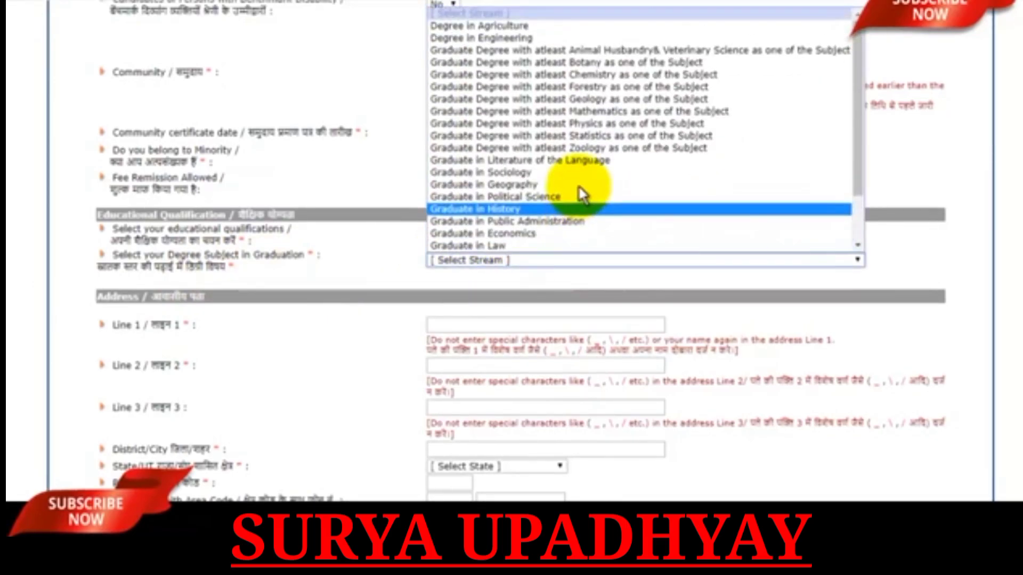
scroll(578, 201, "down", 2)
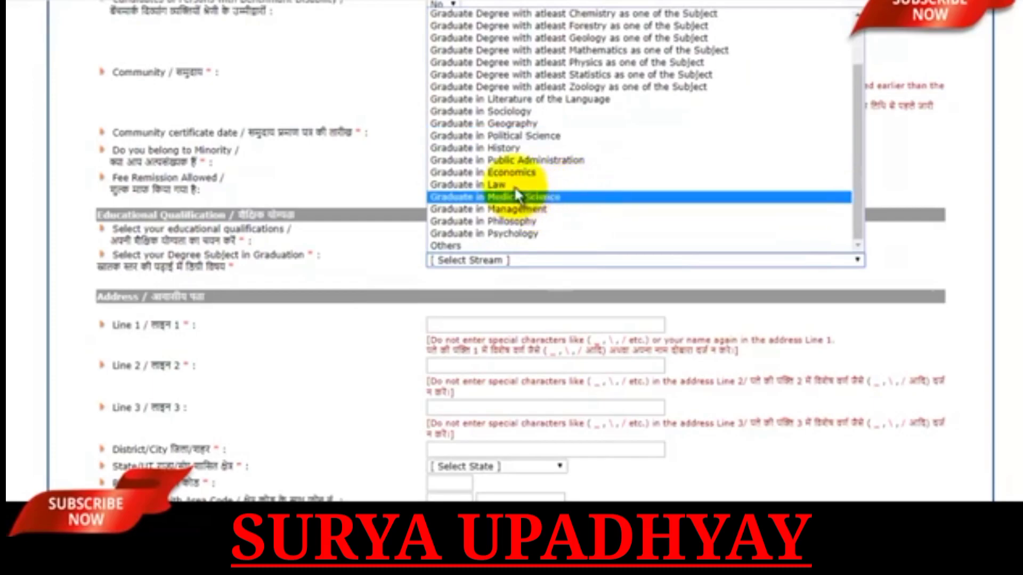
left_click(508, 114)
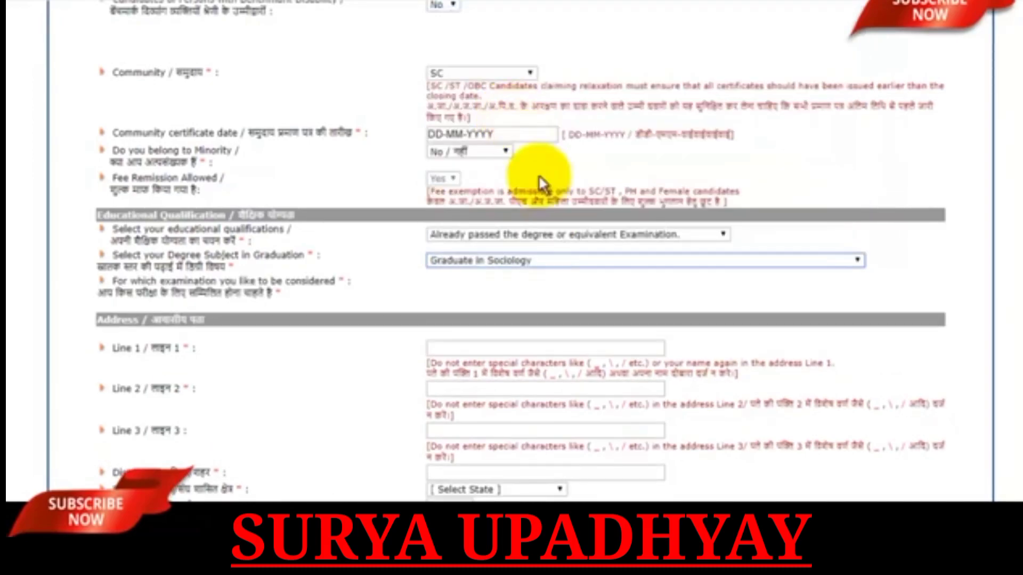
Set the examination to be considered for to Civil Services
scroll(561, 268, "down", 3)
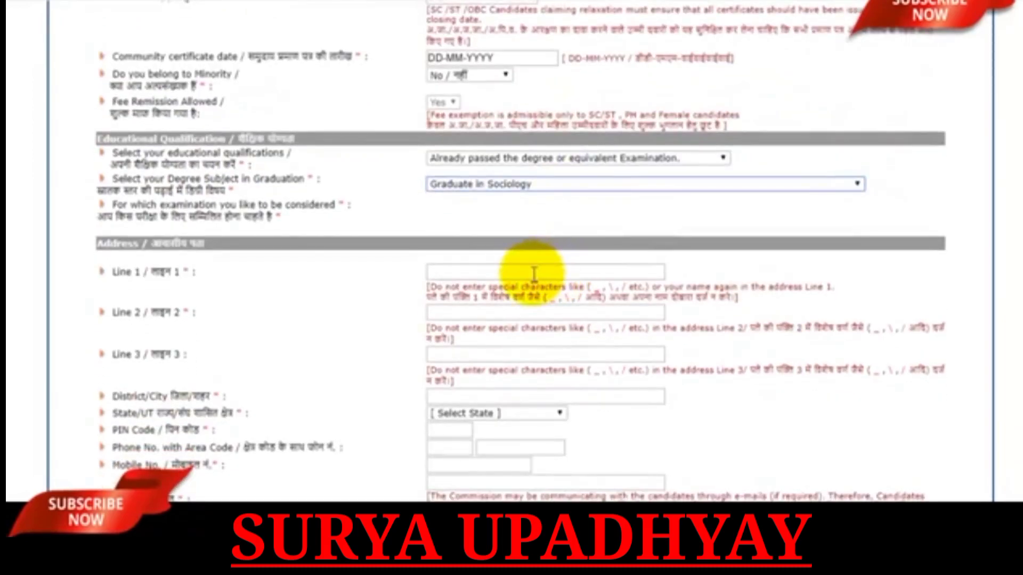
scroll(537, 267, "down", 3)
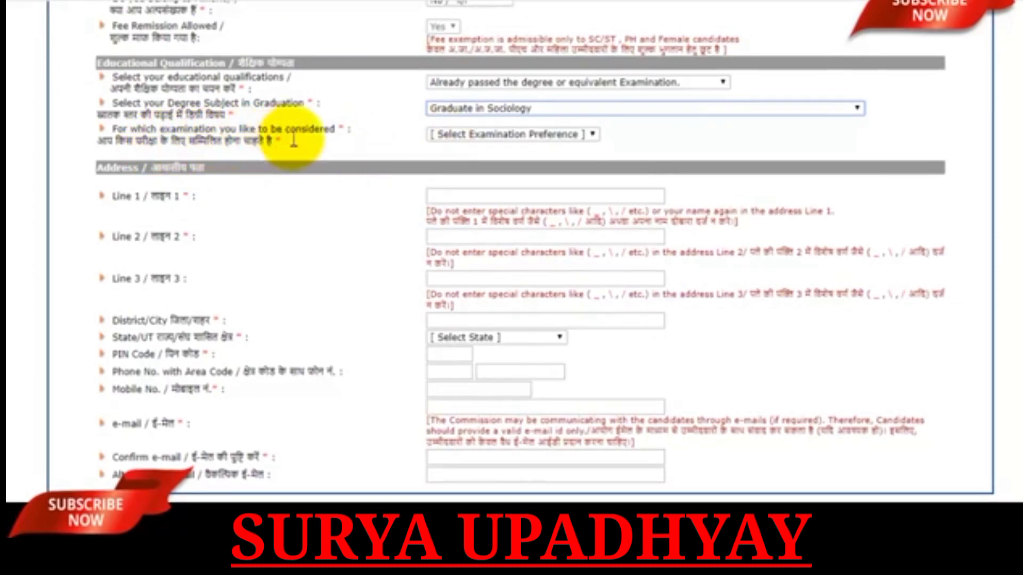
left_click(543, 135)
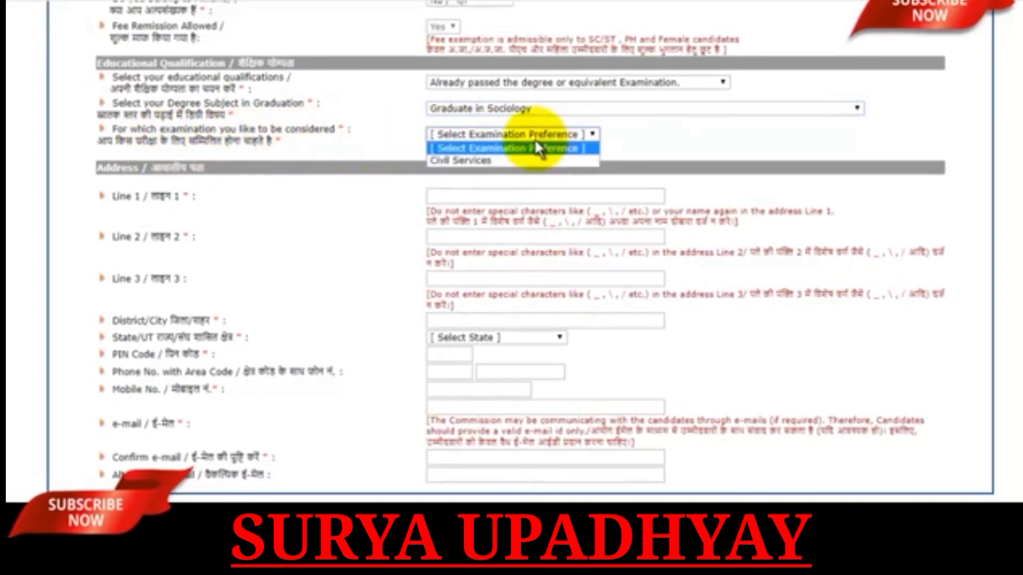
left_click(490, 160)
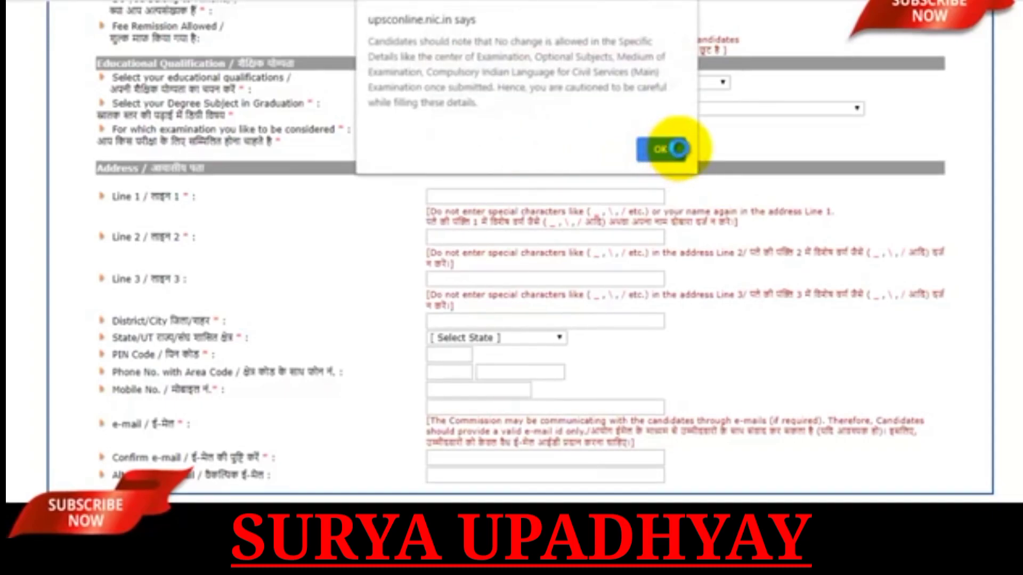
Acknowledge the caution about unchangeable details and fill in the candidate's address lines, district, state, postal PIN code and e-mail
left_click(670, 149)
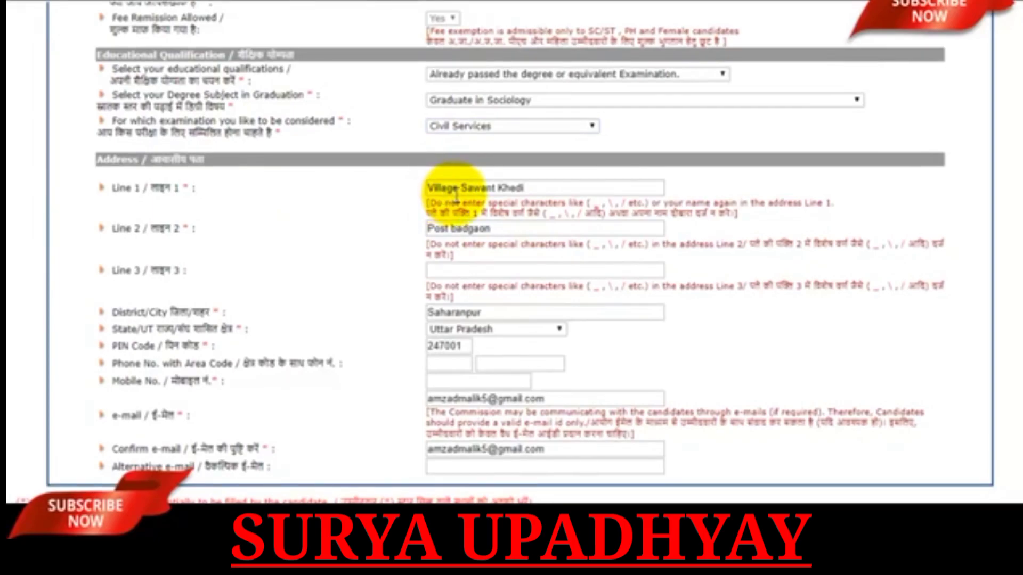
left_click(506, 192)
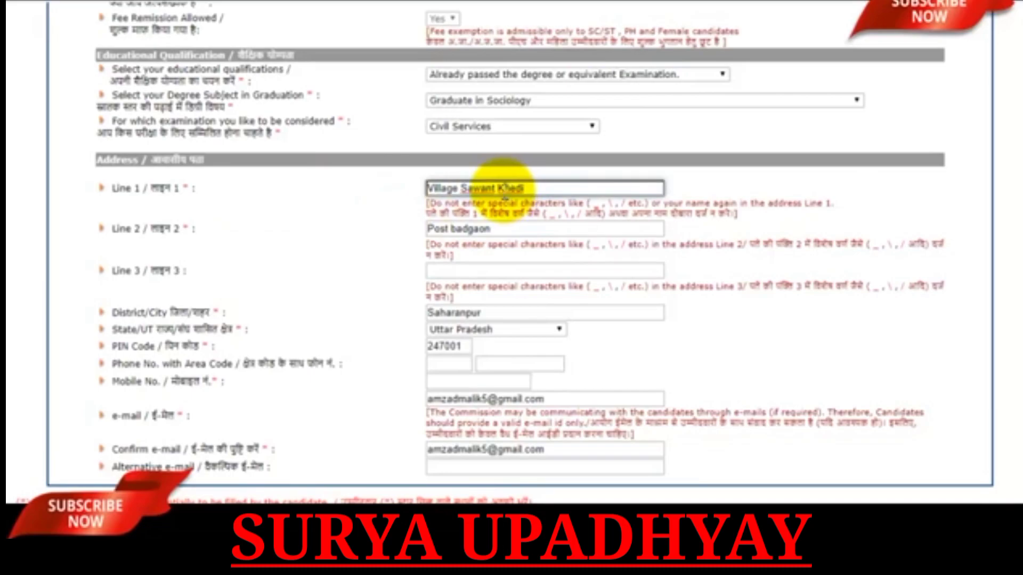
left_click(515, 230)
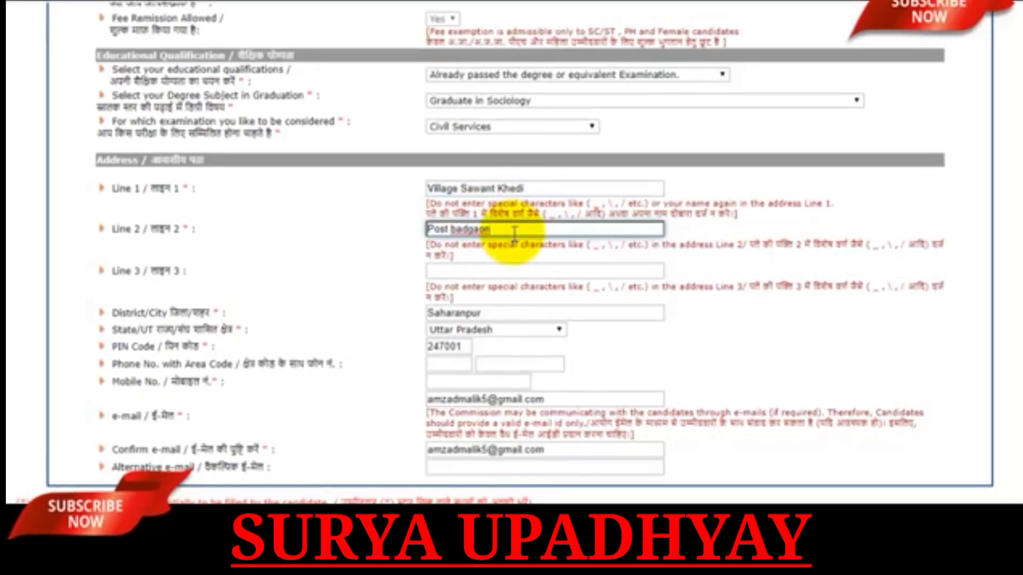
scroll(527, 265, "down", 3)
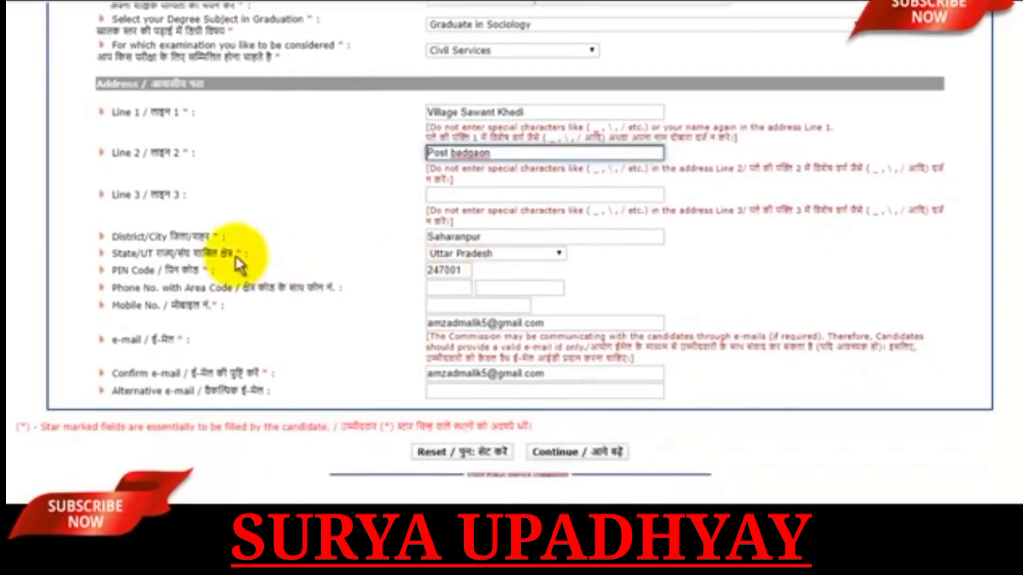
left_click(509, 238)
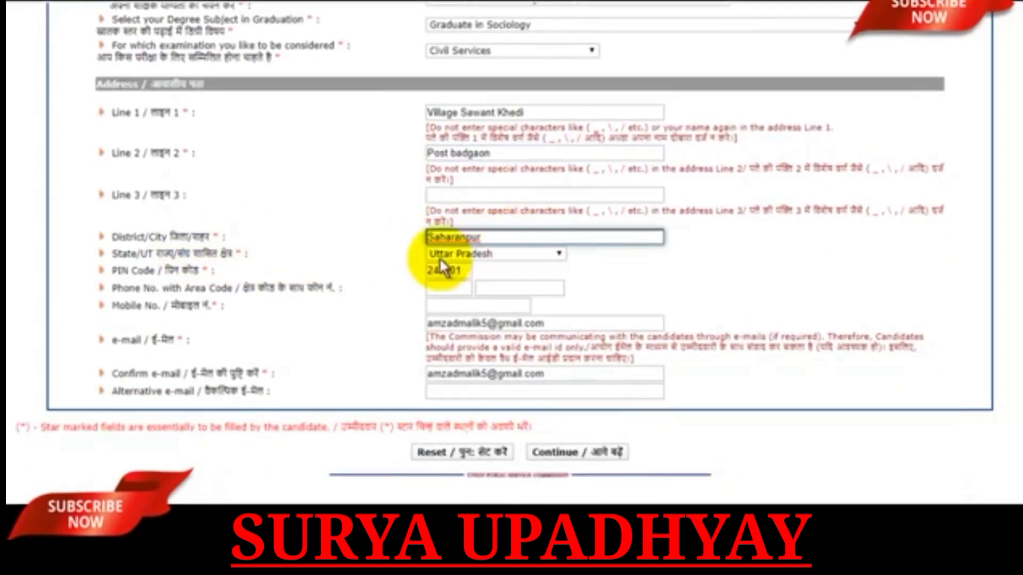
left_click(526, 253)
scroll(507, 218, "down", 1)
left_click(629, 269)
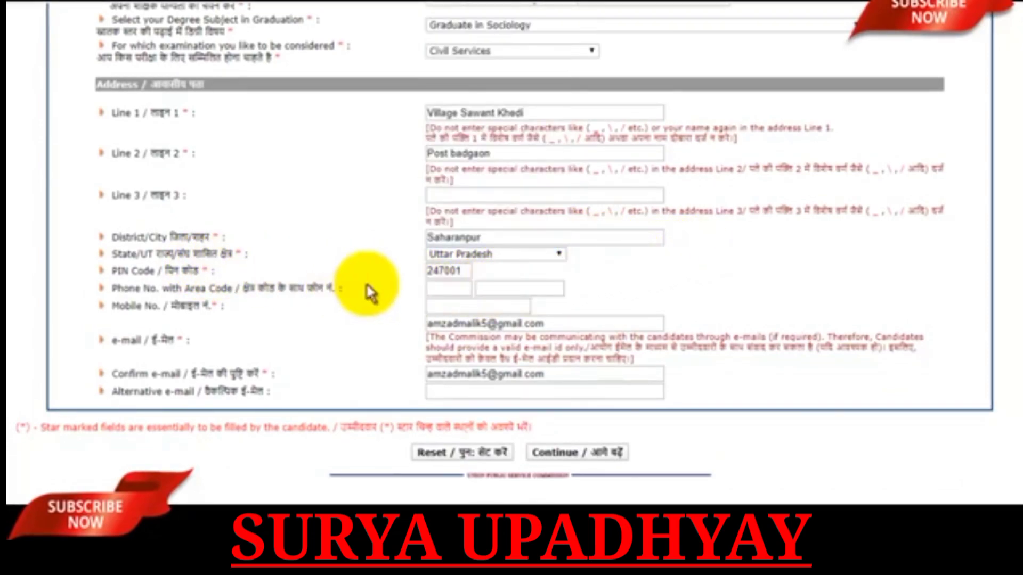
left_click(453, 271)
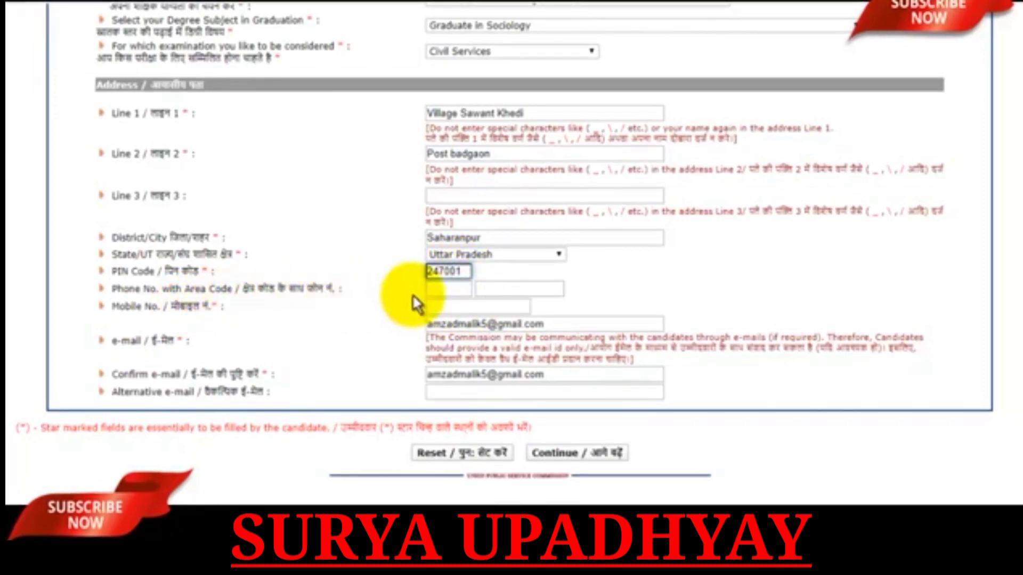
Go through the phone, mobile, e-mail, confirm e-mail and alternative e-mail fields of the contact details
left_click(499, 293)
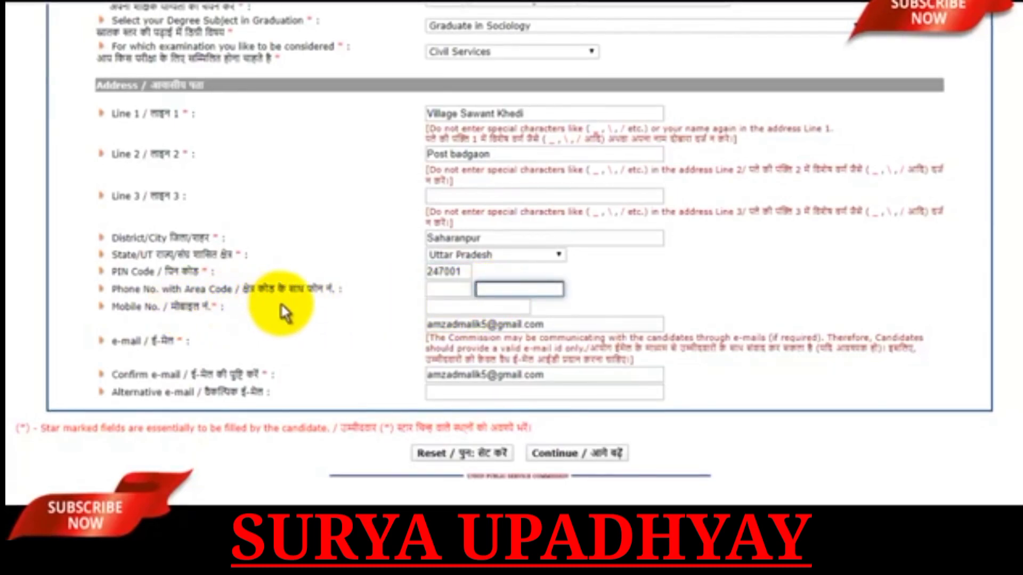
left_click(478, 307)
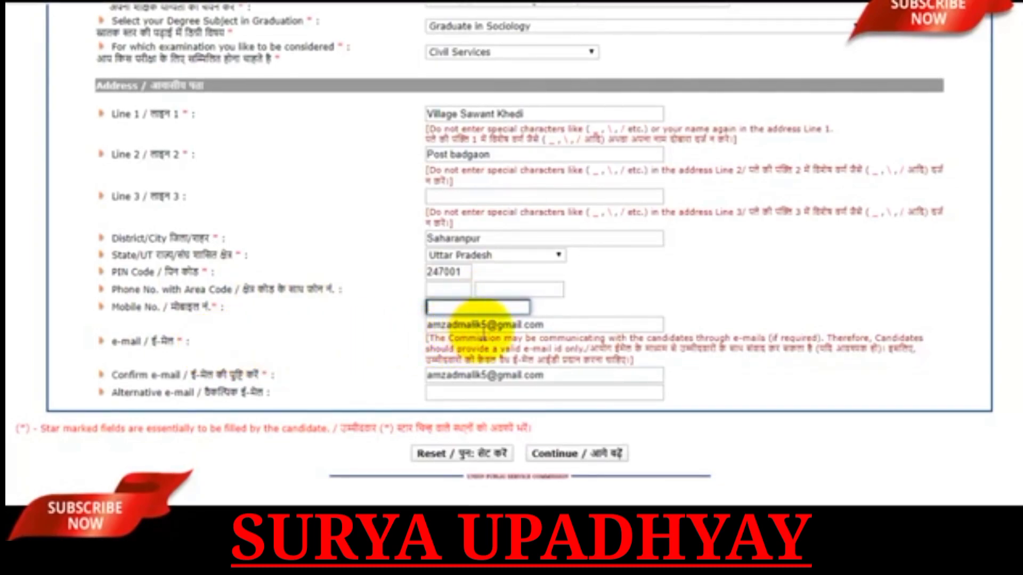
left_click(552, 325)
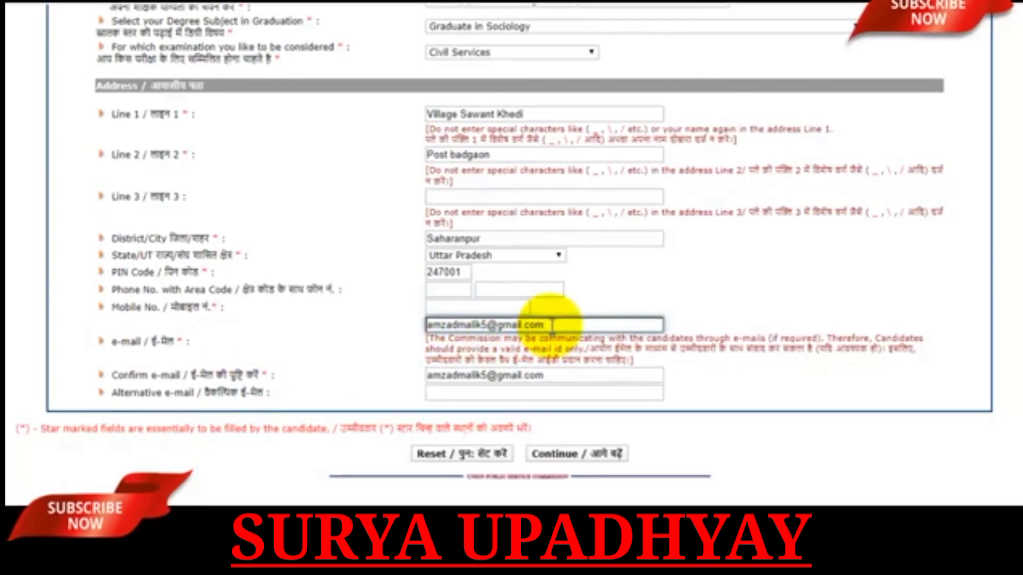
left_click(559, 388)
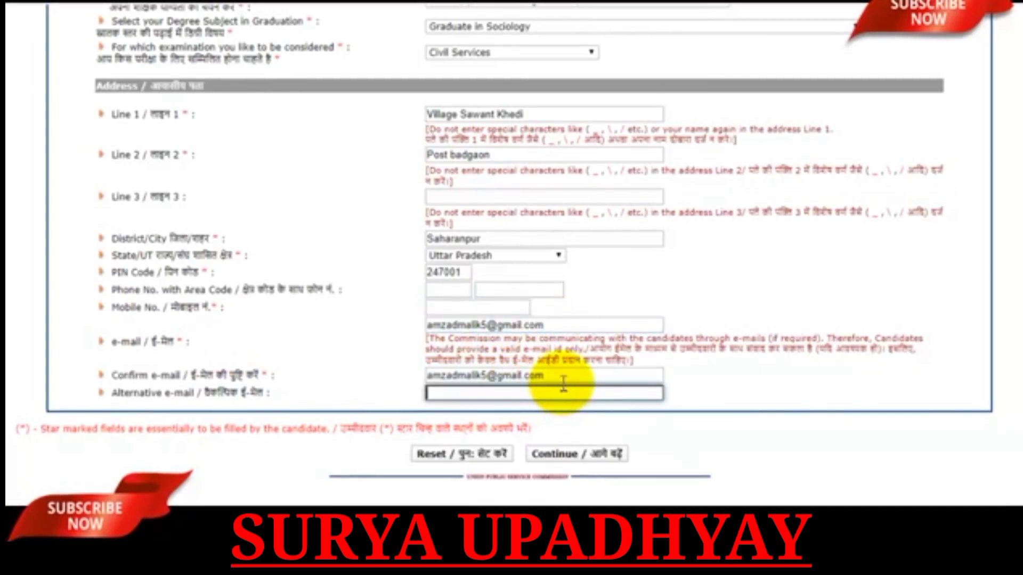
left_click(562, 376)
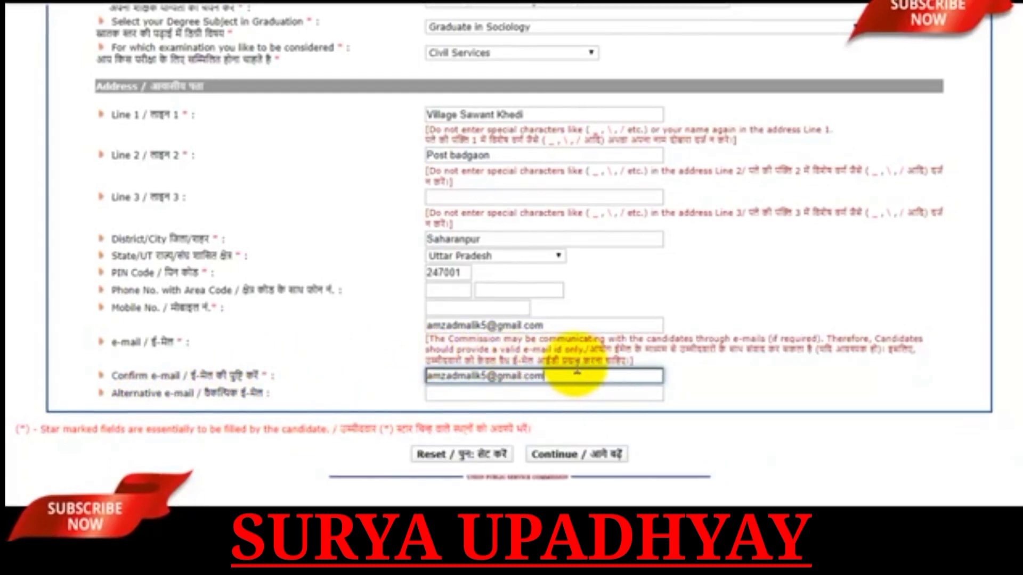
left_click(579, 393)
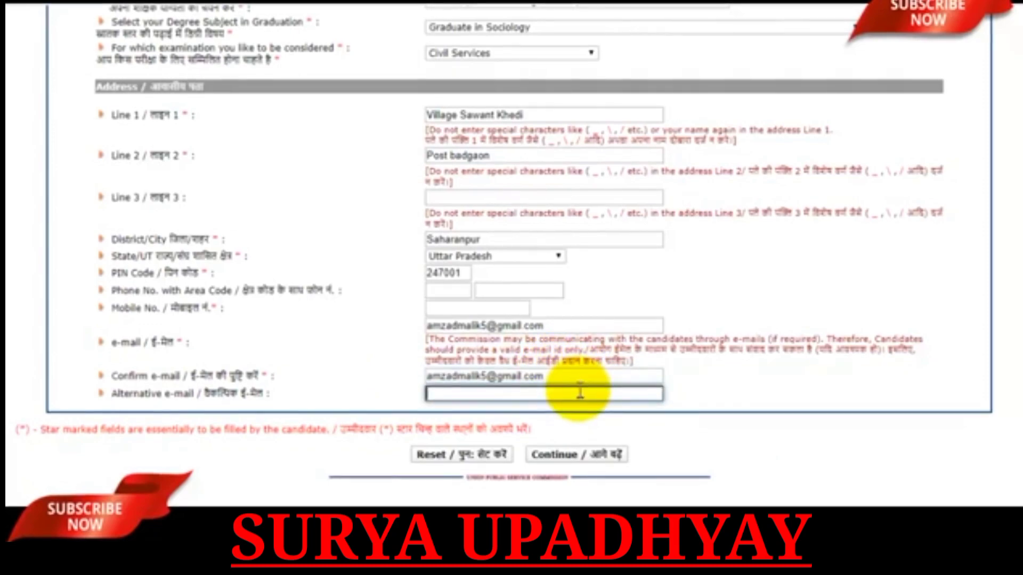
Review the Part-I registration form from the personal details to the address section and continue to the Other Details page
scroll(582, 392, "up", 8)
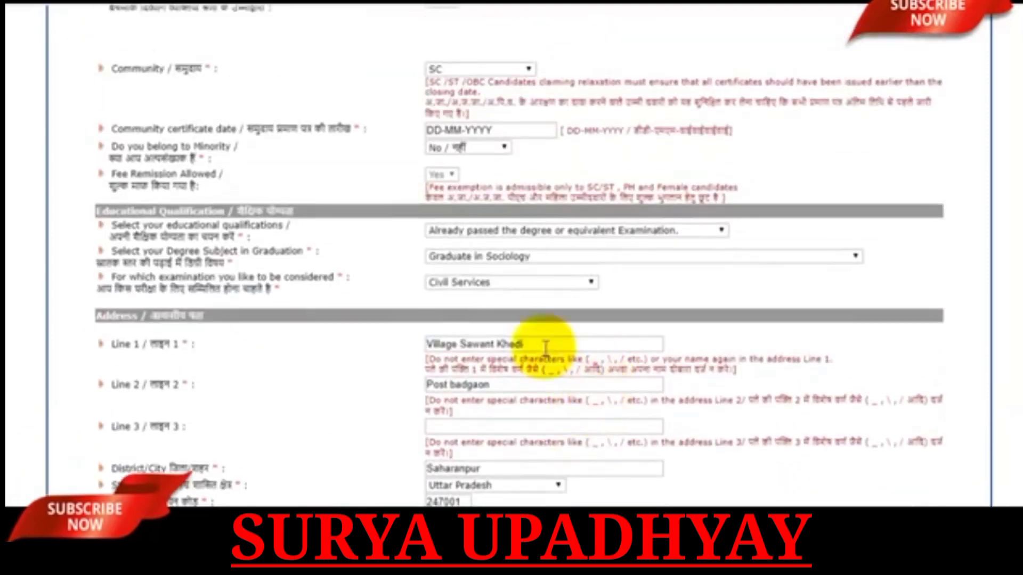
scroll(609, 384, "up", 4)
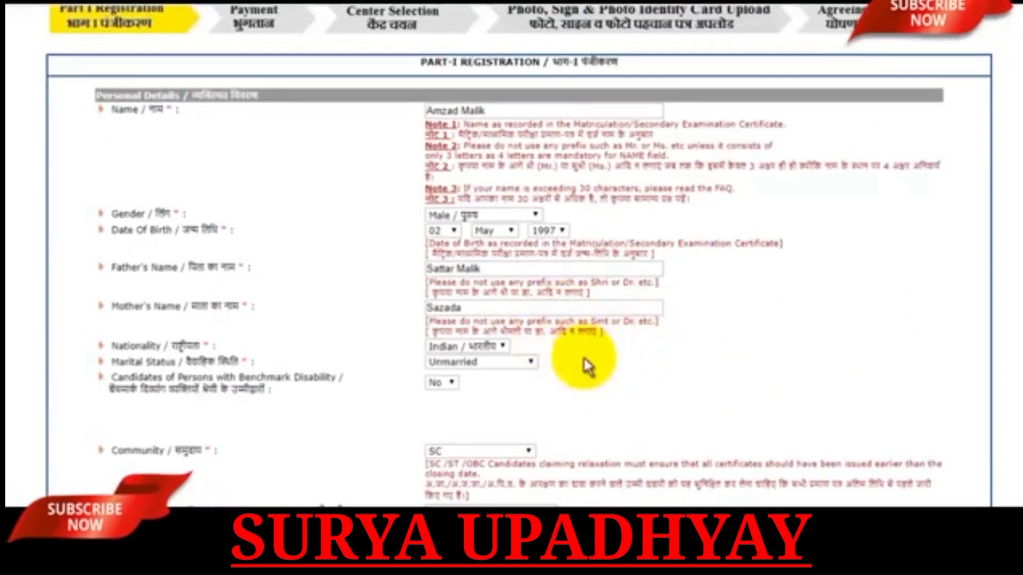
scroll(774, 310, "down", 6)
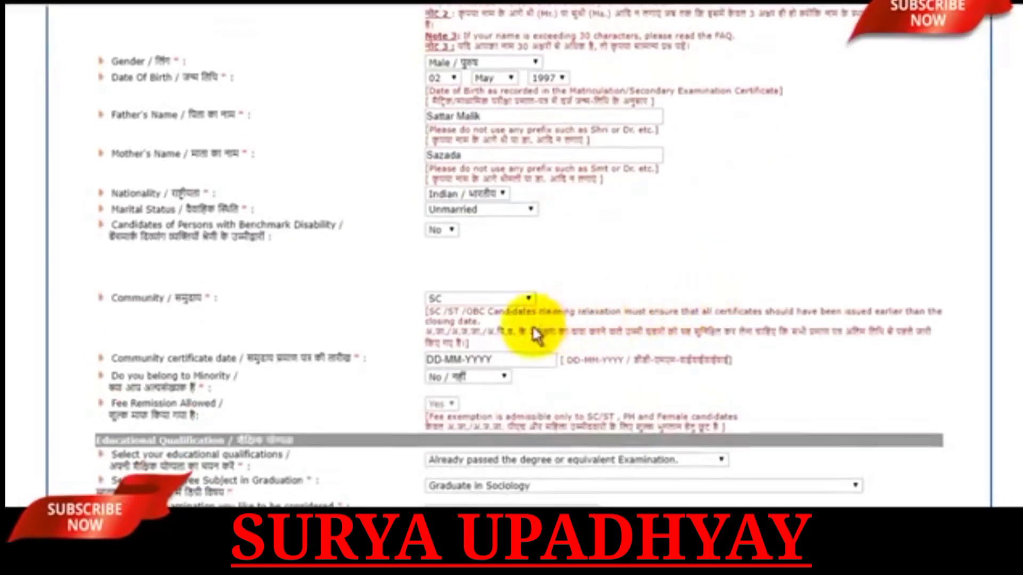
scroll(576, 319, "down", 3)
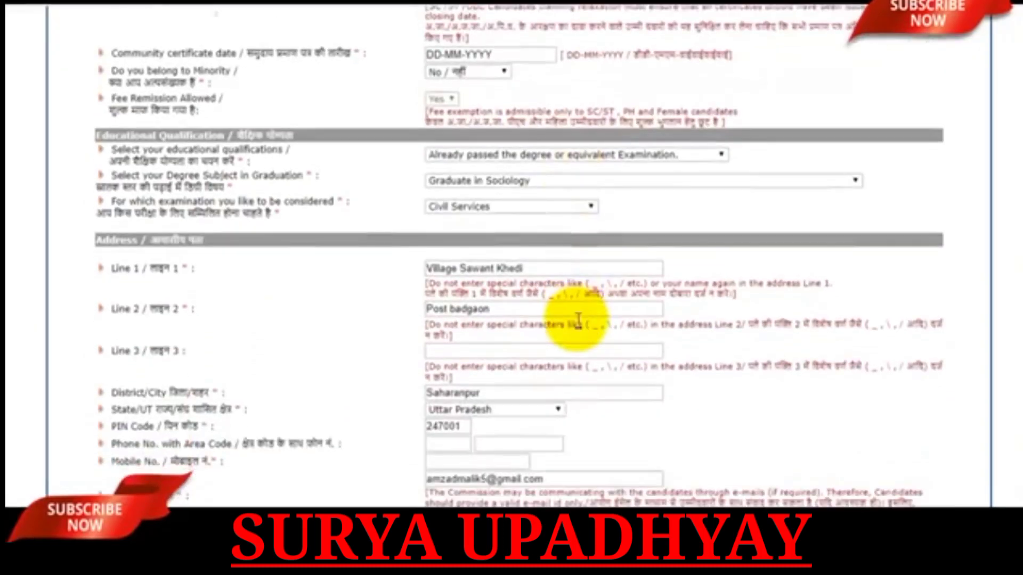
scroll(578, 320, "down", 3)
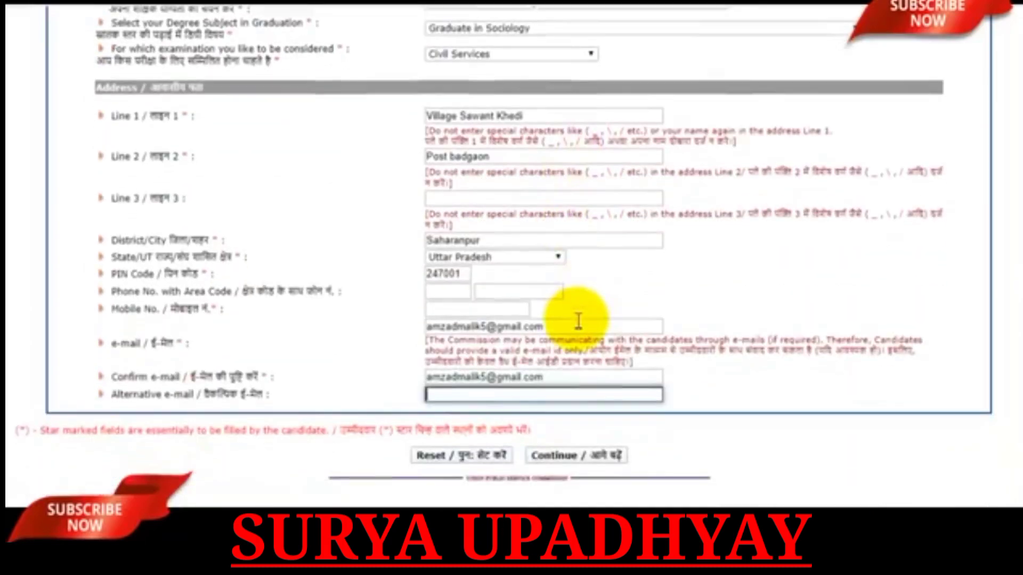
left_click(486, 394)
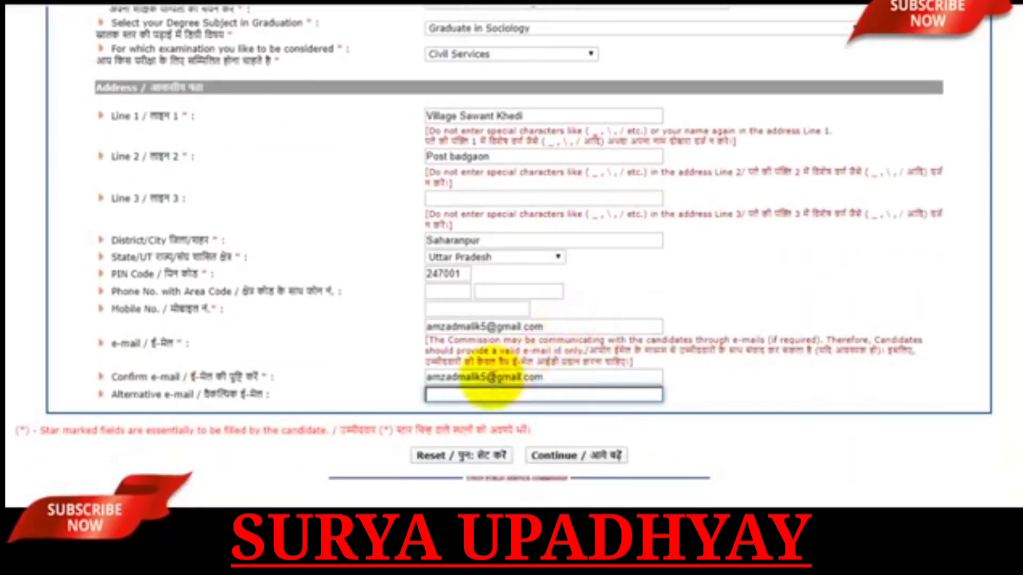
left_click(593, 455)
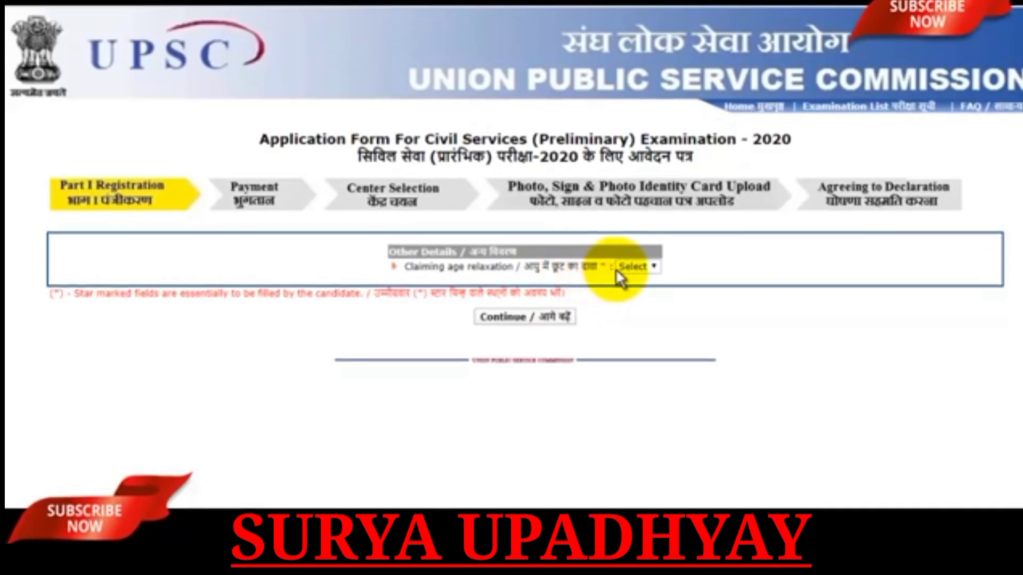
Answer No to claiming age relaxation and continue to the photo identity page
left_click(646, 267)
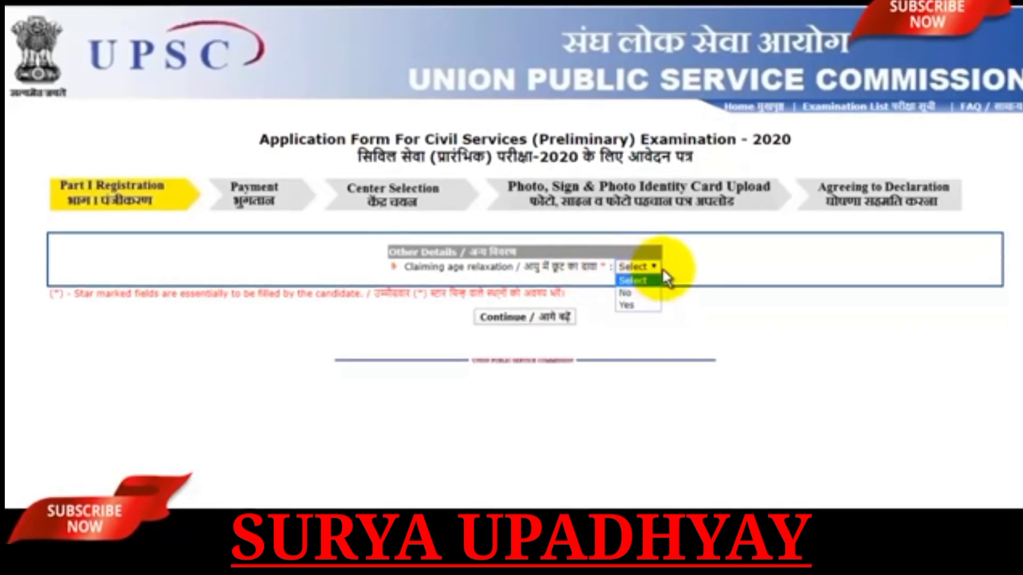
left_click(627, 294)
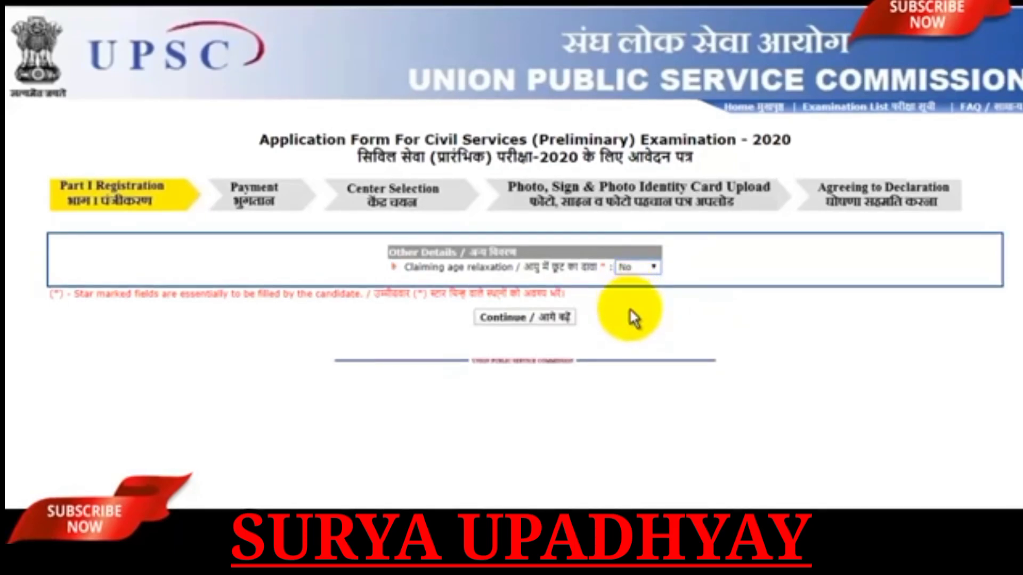
left_click(532, 322)
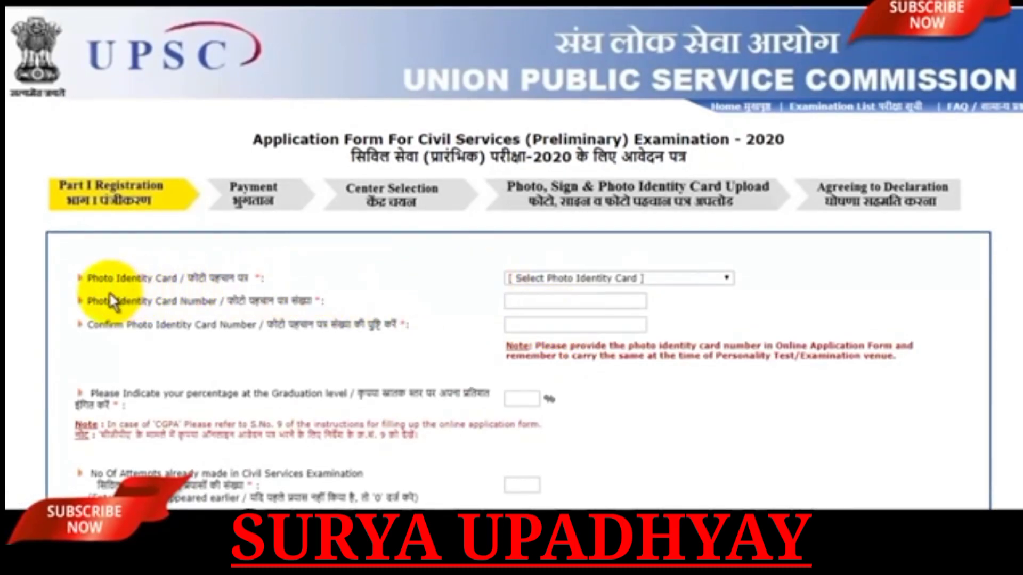
Set the photo identity card to "Aadhaar Card / VID of aadhaar card" and go through its number and confirmation fields without entering anything
left_click(654, 277)
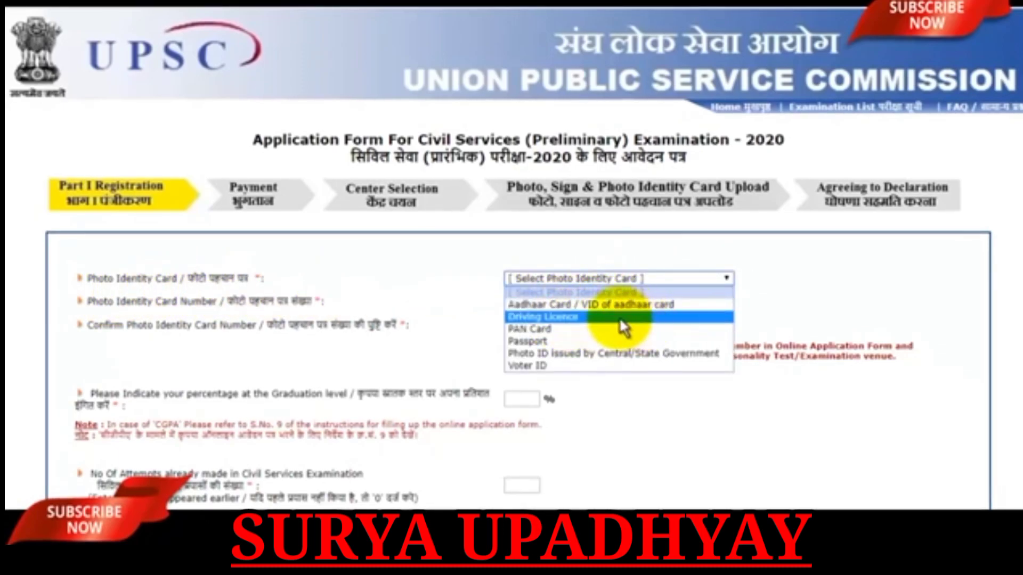
left_click(569, 305)
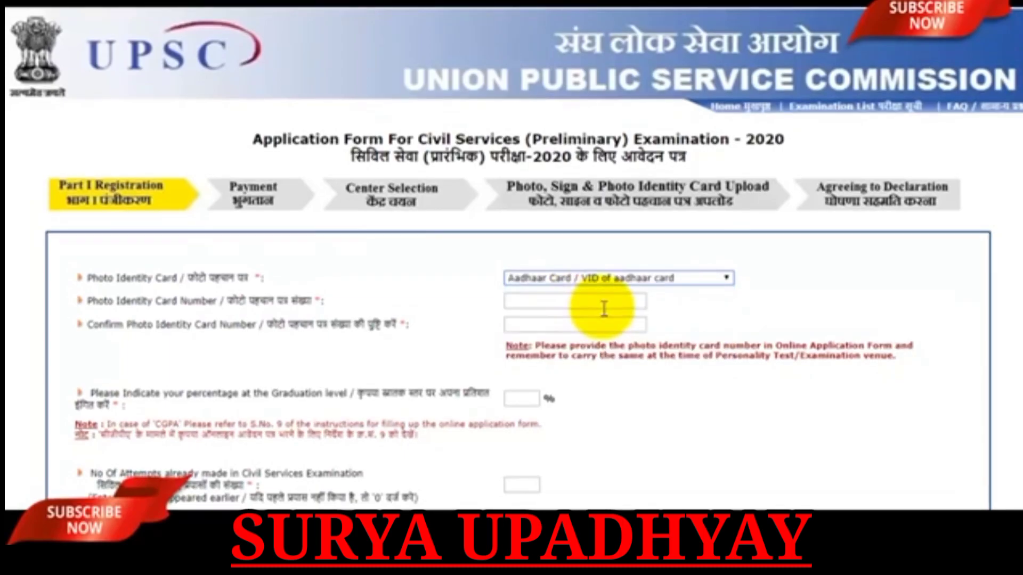
scroll(322, 265, "down", 2)
left_click(574, 226)
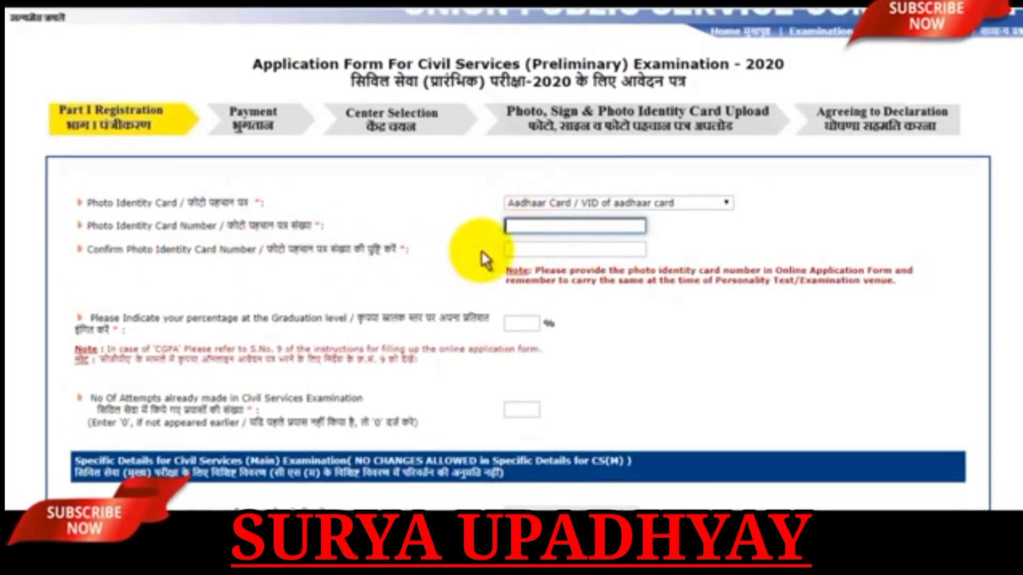
left_click(585, 249)
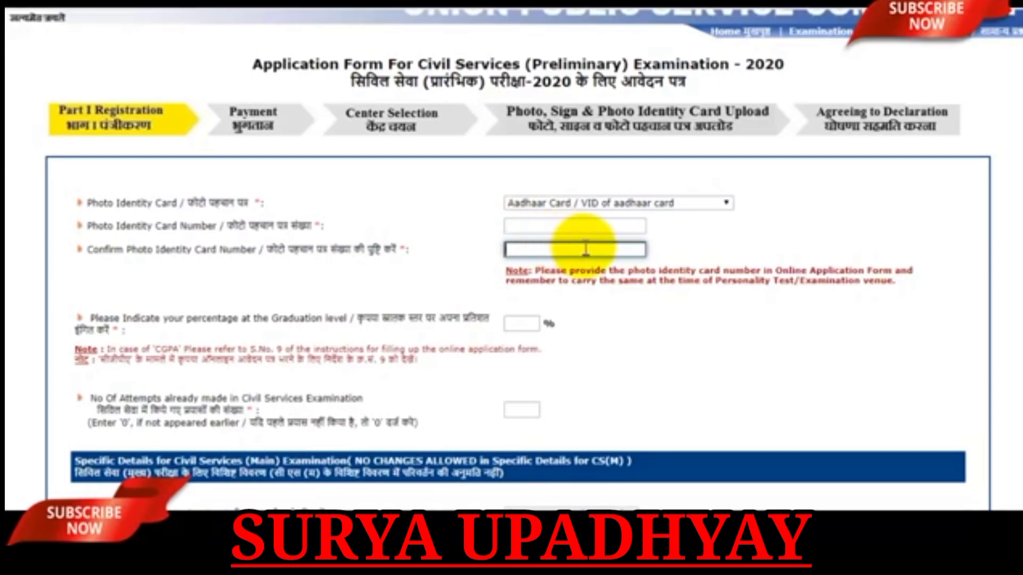
Enter 91 as the graduation percentage and 0 as the number of attempts already made in the Civil Services Examination
scroll(585, 249, "down", 3)
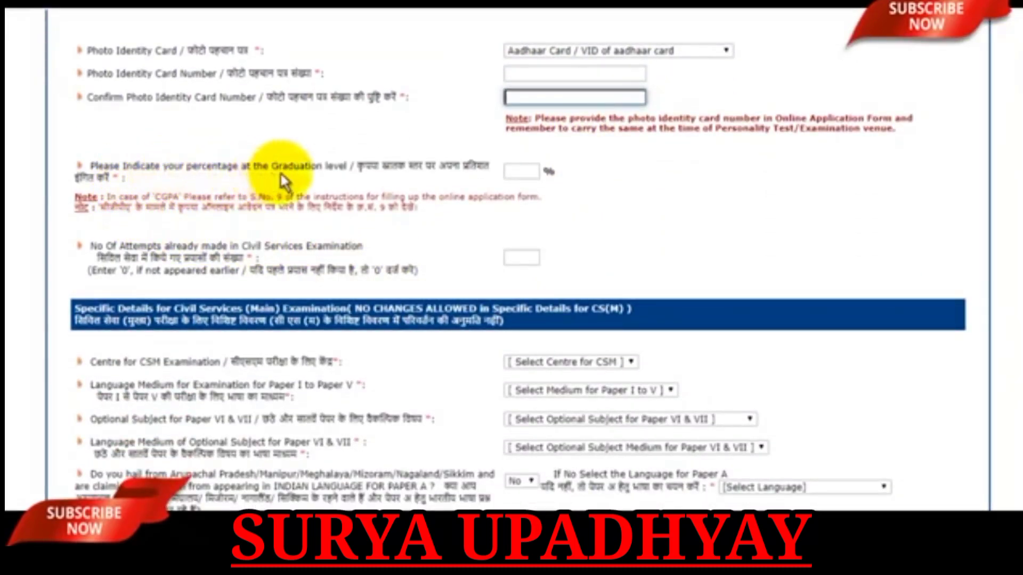
left_click(523, 171)
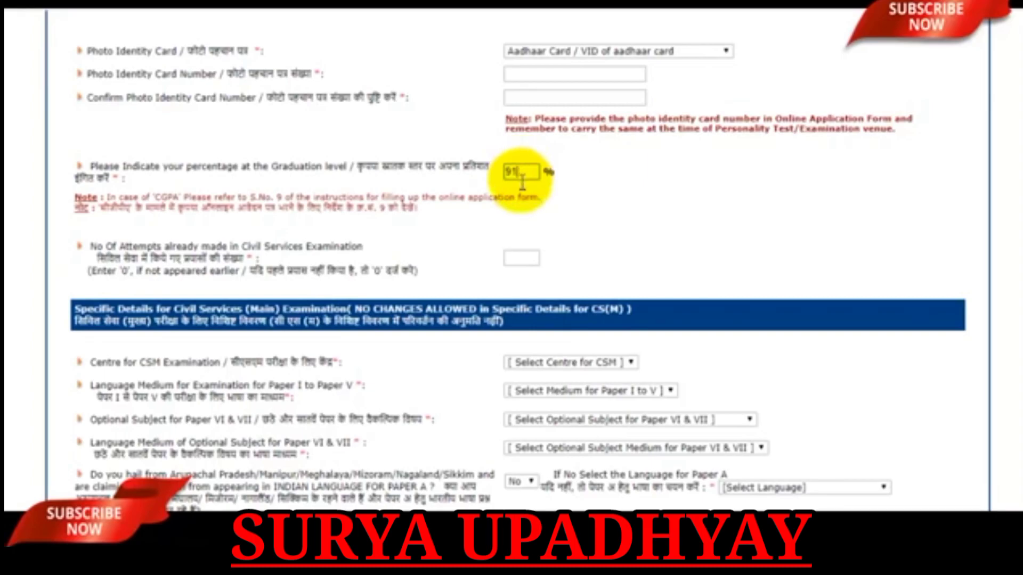
scroll(474, 221, "down", 2)
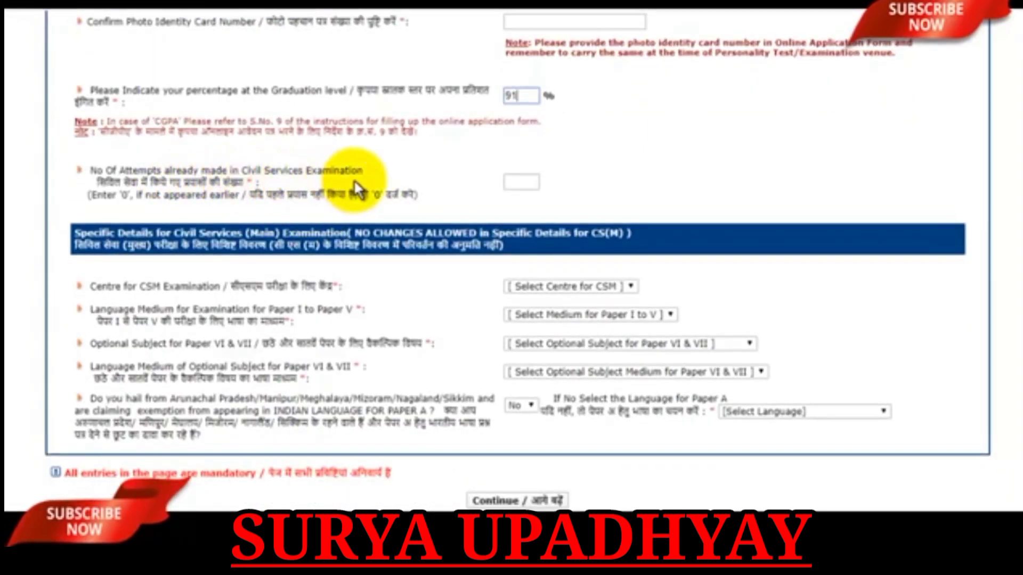
left_click(532, 183)
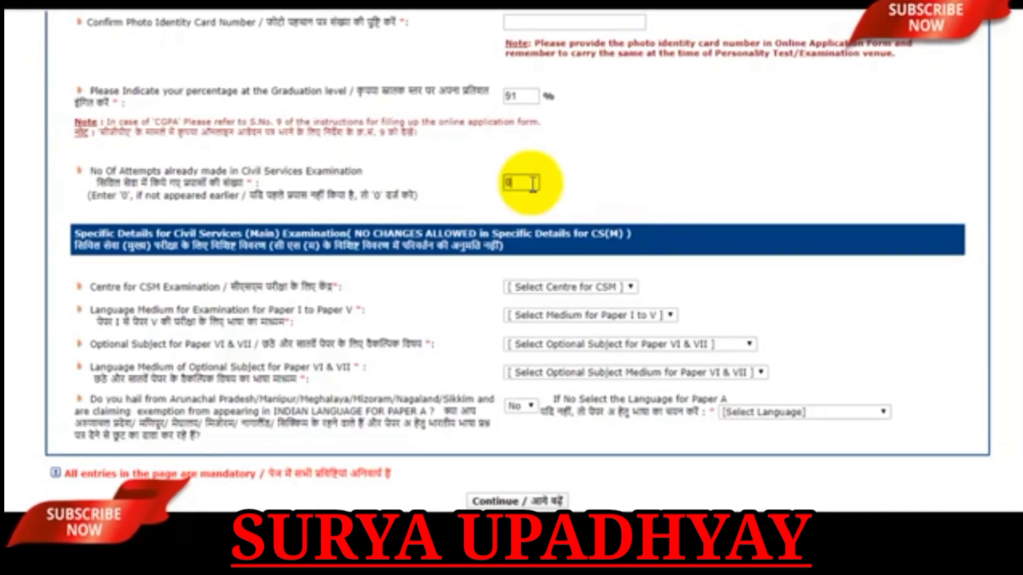
Set the centre for the CSM Examination to Delhi in the Civil Services (Main) specific details
scroll(558, 189, "down", 1)
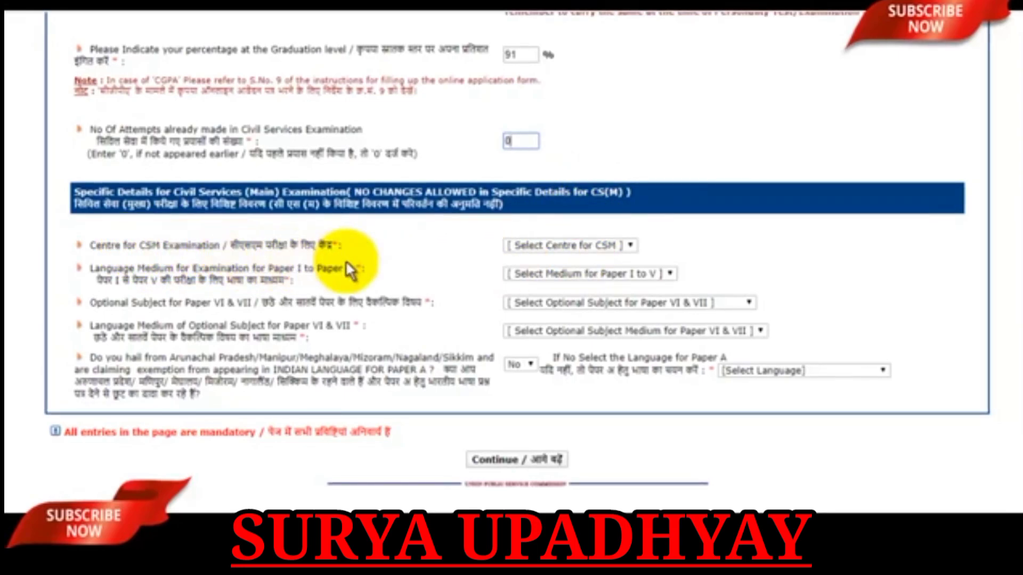
left_click(565, 246)
scroll(570, 341, "down", 2)
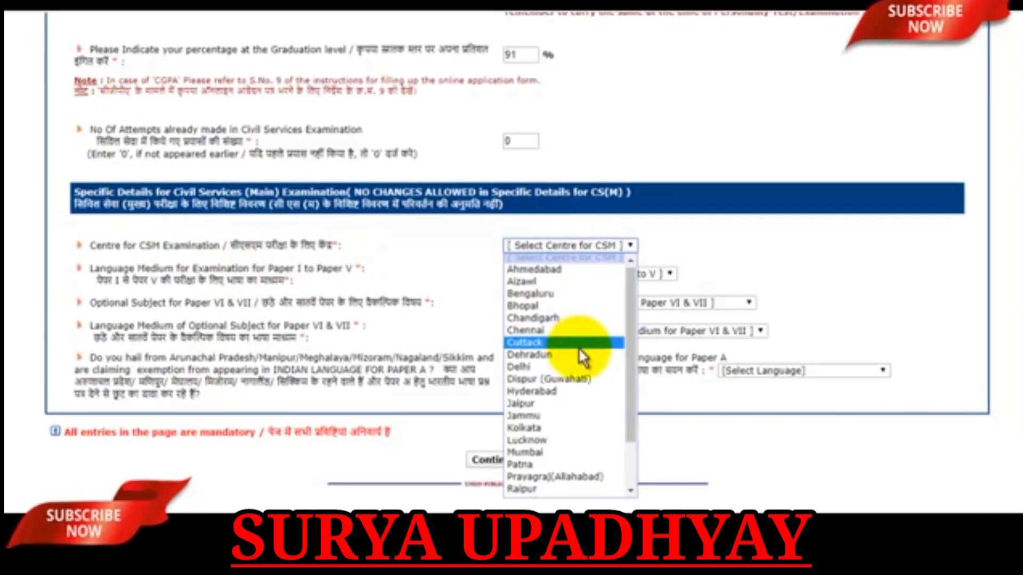
left_click(533, 307)
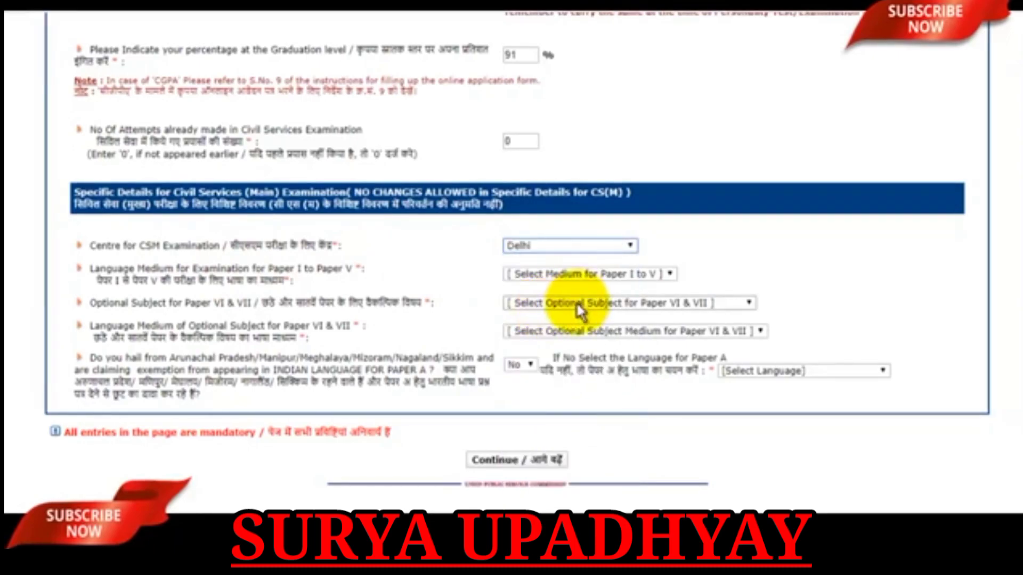